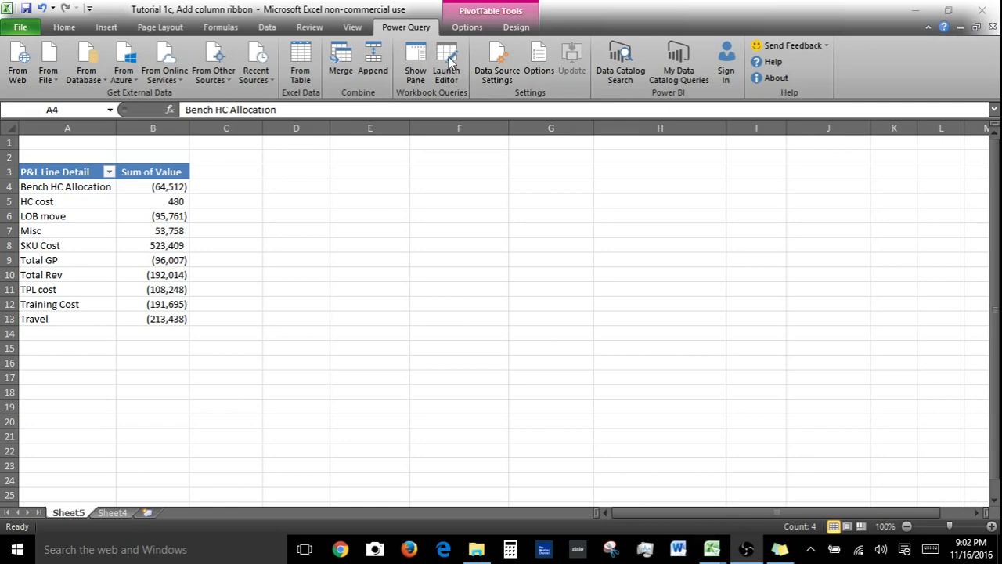
Open the Monthly Financials query in the Query Editor from the workbook queries pane
{"action": "left_click", "coordinate": [125, 513]}
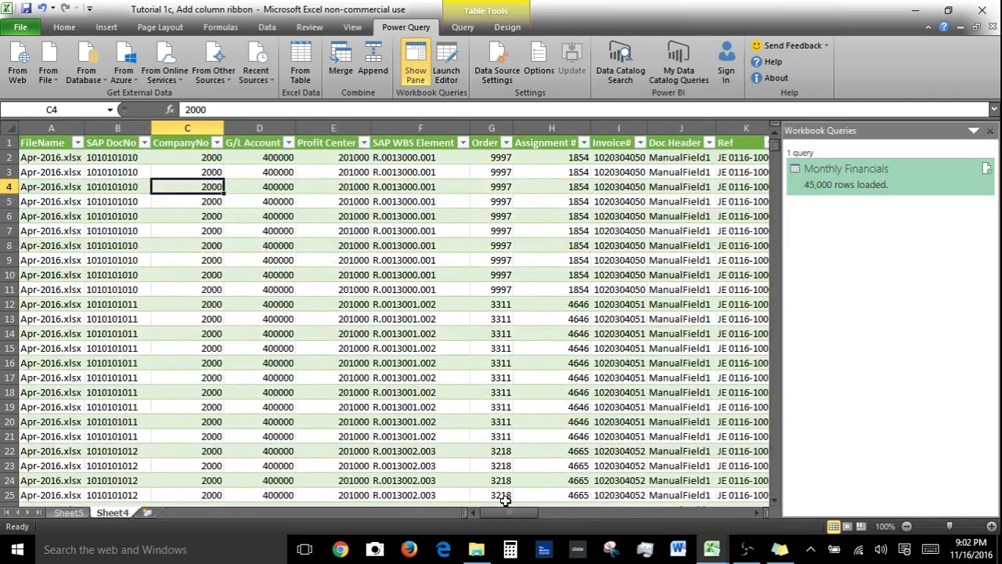
{"action": "left_click", "coordinate": [68, 512]}
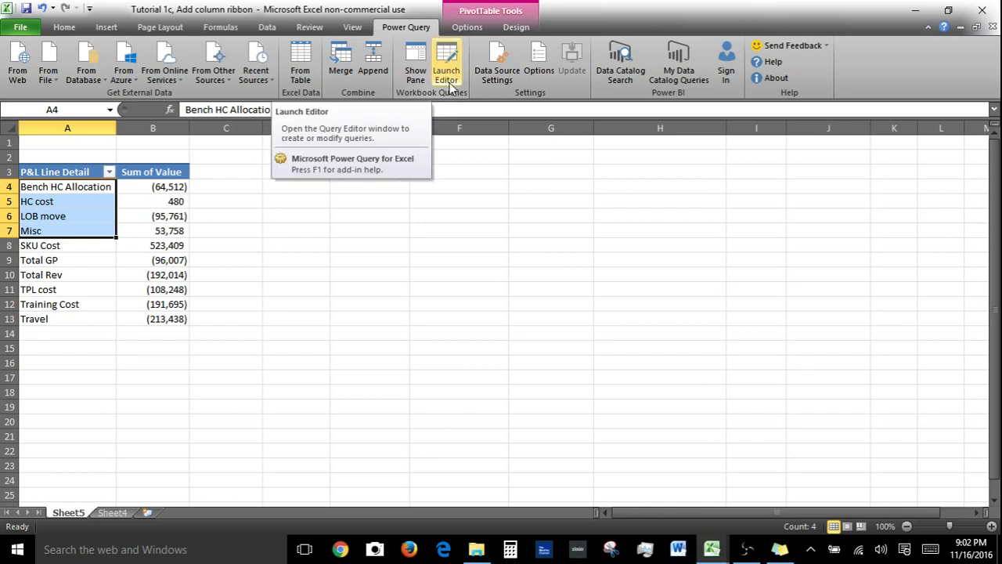
{"action": "left_click", "coordinate": [415, 69]}
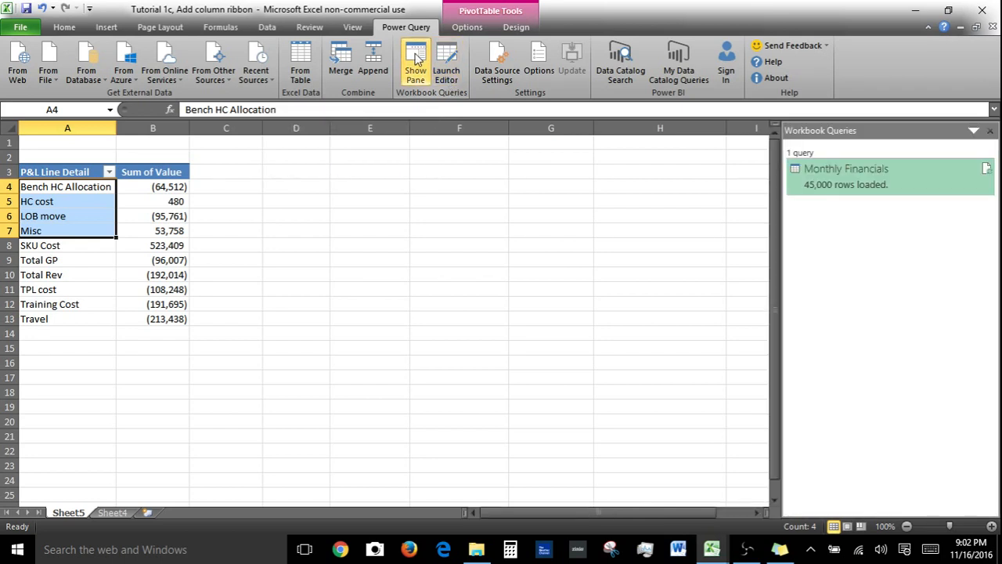
{"action": "right_click", "coordinate": [865, 193]}
{"action": "left_click", "coordinate": [897, 237]}
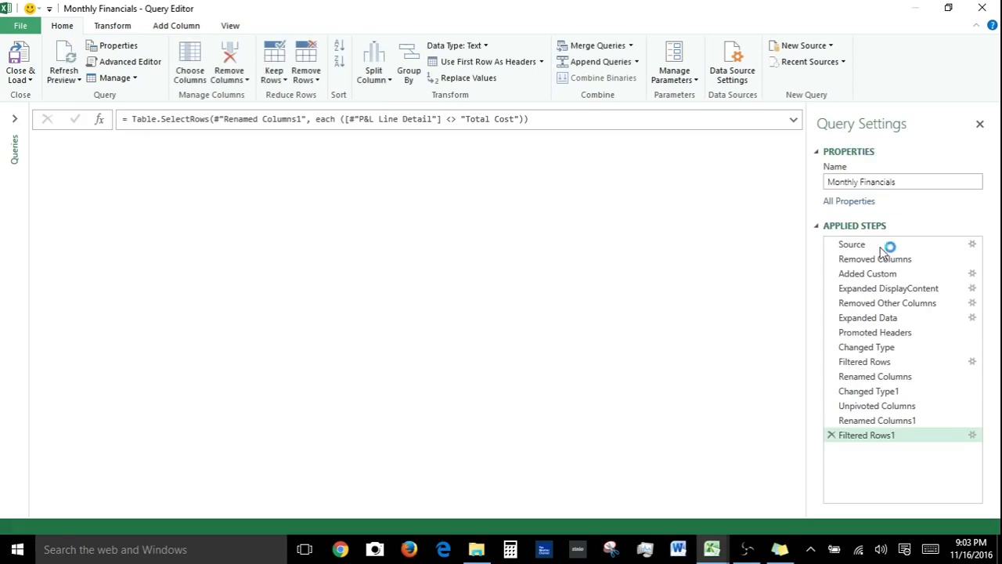
Review the query's applied steps from Source through Filtered Rows1
{"action": "left_click", "coordinate": [880, 246]}
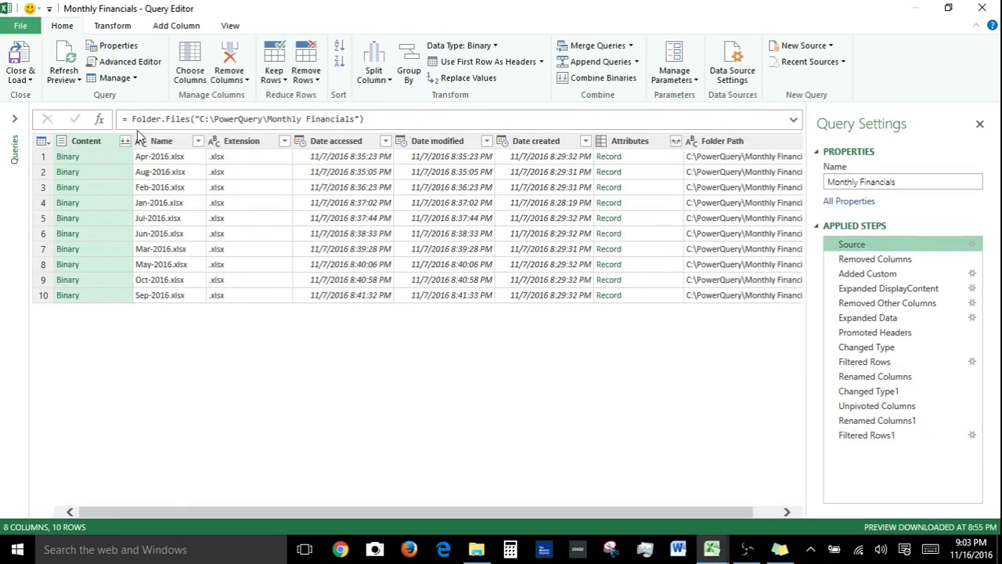
{"action": "left_click", "coordinate": [889, 263]}
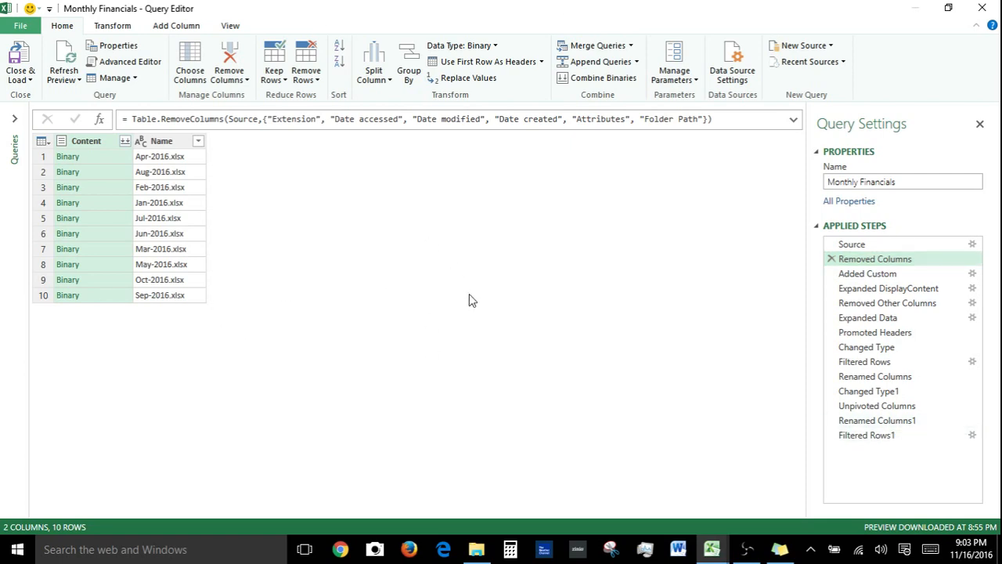
{"action": "left_click", "coordinate": [865, 434]}
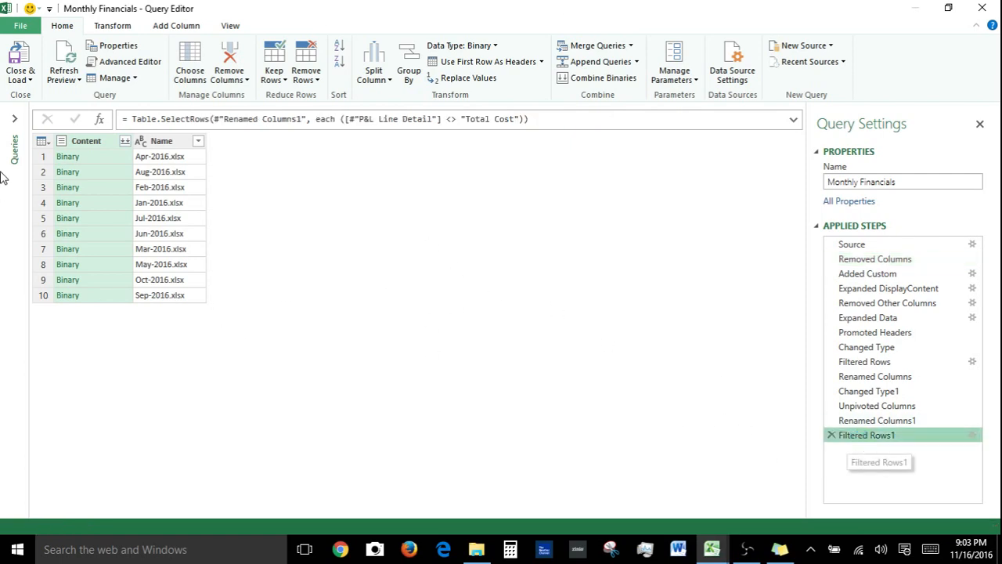
{"action": "left_click", "coordinate": [15, 119]}
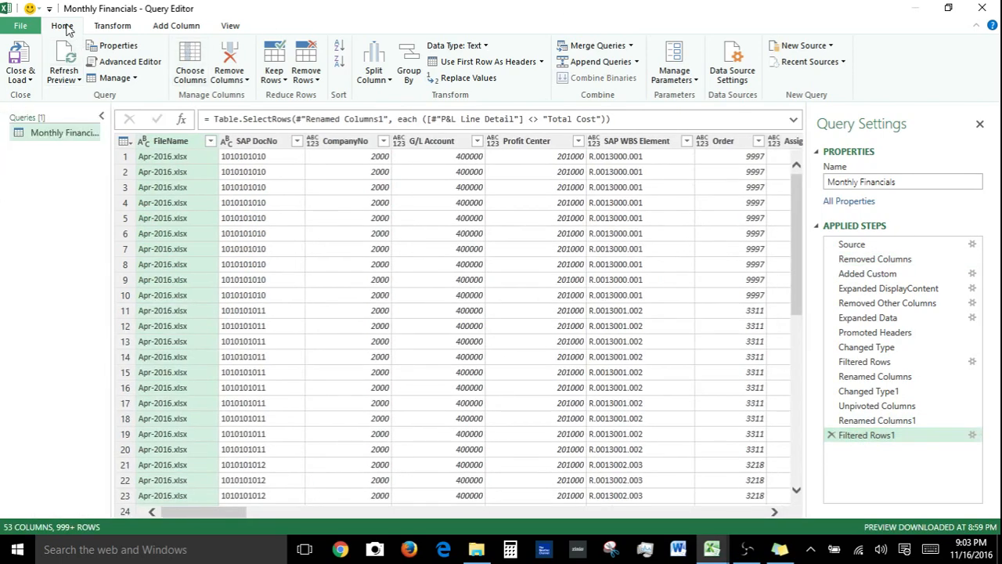
Add a custom column named P&L Line: if P&L Line Detail is Total Rev then Revenue, else if Total GP then GP, else Expense
{"action": "left_click", "coordinate": [176, 29]}
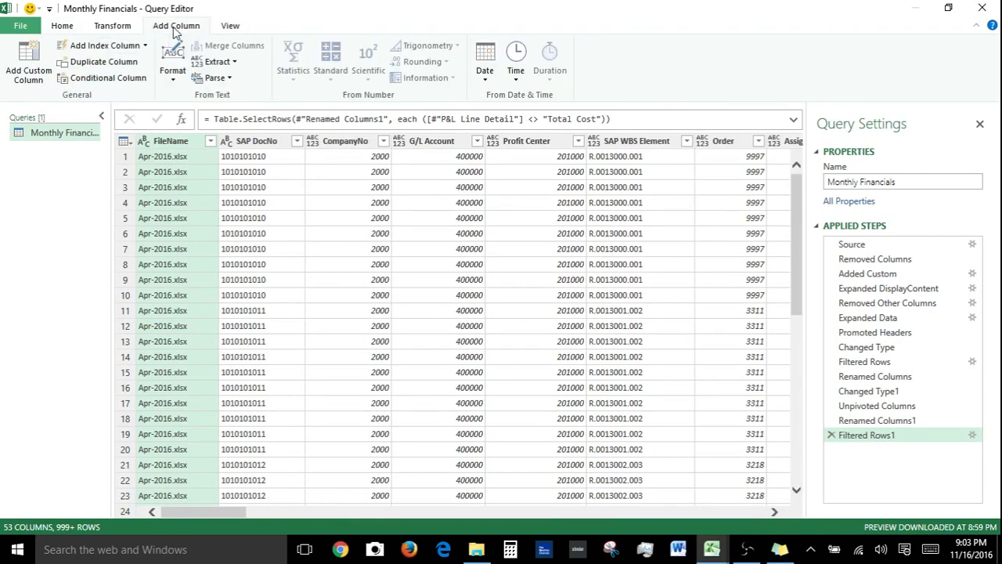
{"action": "left_click", "coordinate": [36, 69]}
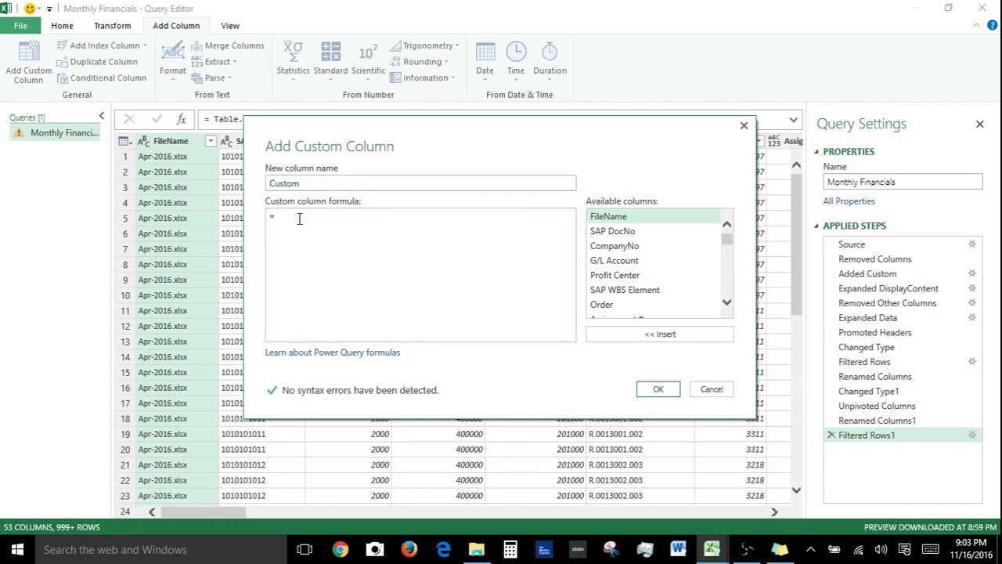
{"action": "type", "text": "if [#\"P&L Line Detail\"] = \"Total Rev\" then \"Revenue\" else if [#\"P&L Line Detail\"] = \"Total GP\" then \"GP\" else \"Expense\""}
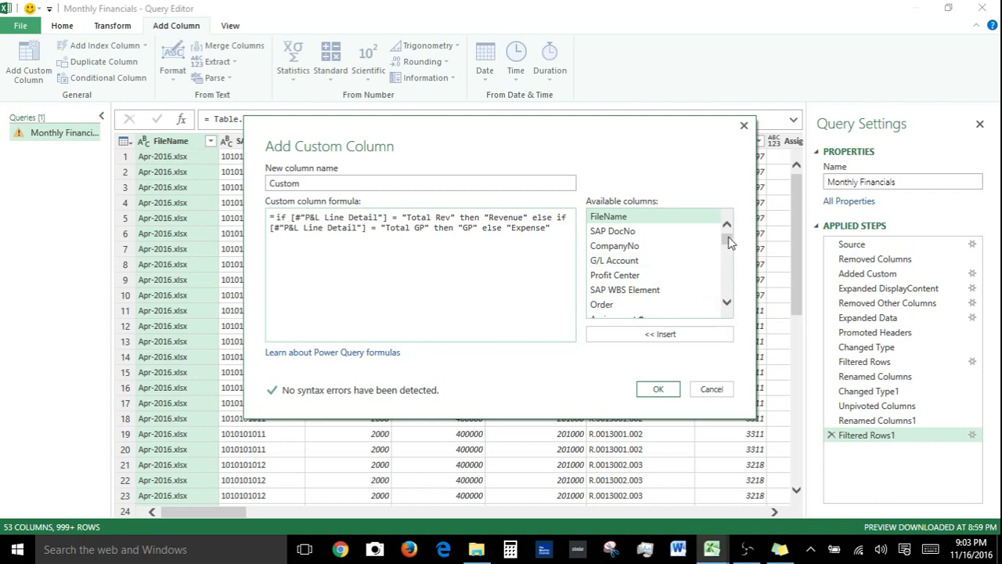
{"action": "left_click_drag", "start_coordinate": [728, 238], "coordinate": [728, 287]}
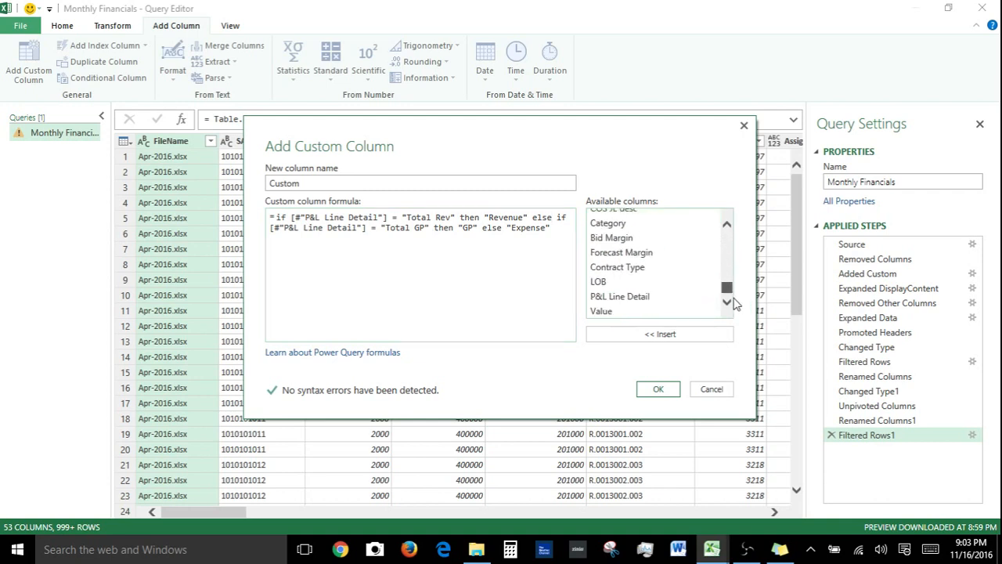
{"action": "left_click", "coordinate": [650, 298]}
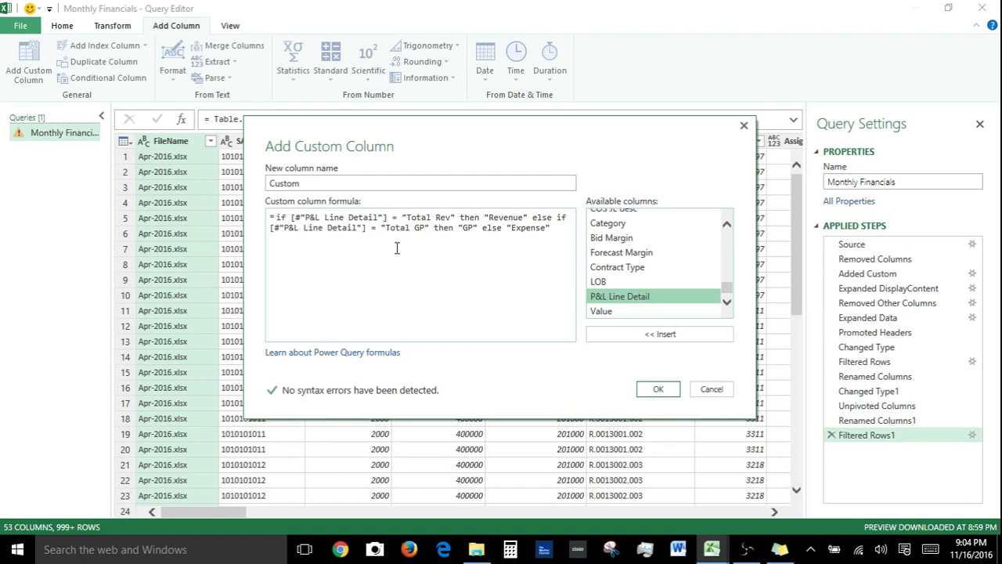
{"action": "left_click_drag", "start_coordinate": [314, 185], "coordinate": [239, 206]}
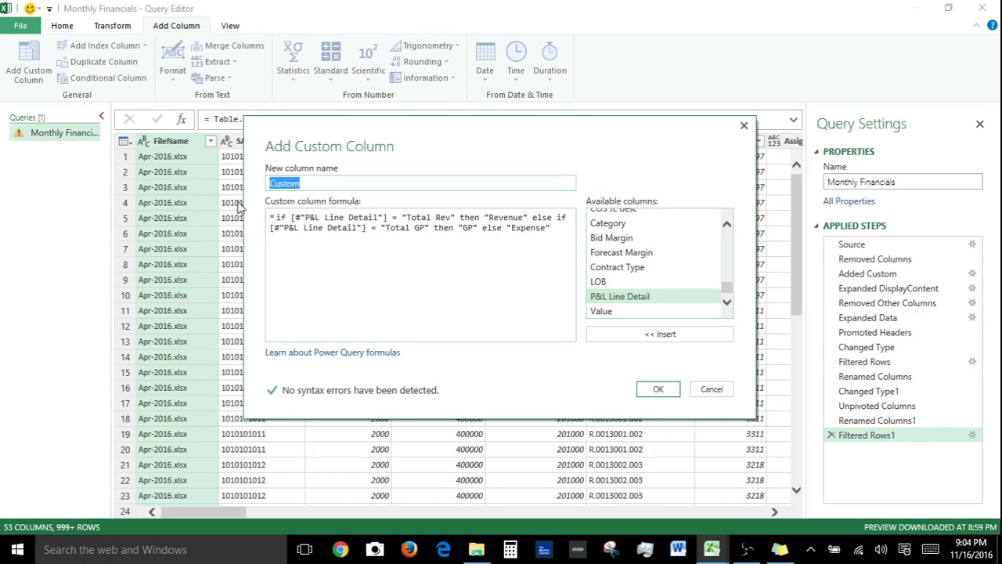
{"action": "type", "text": "P&L Line"}
{"action": "left_click", "coordinate": [638, 387]}
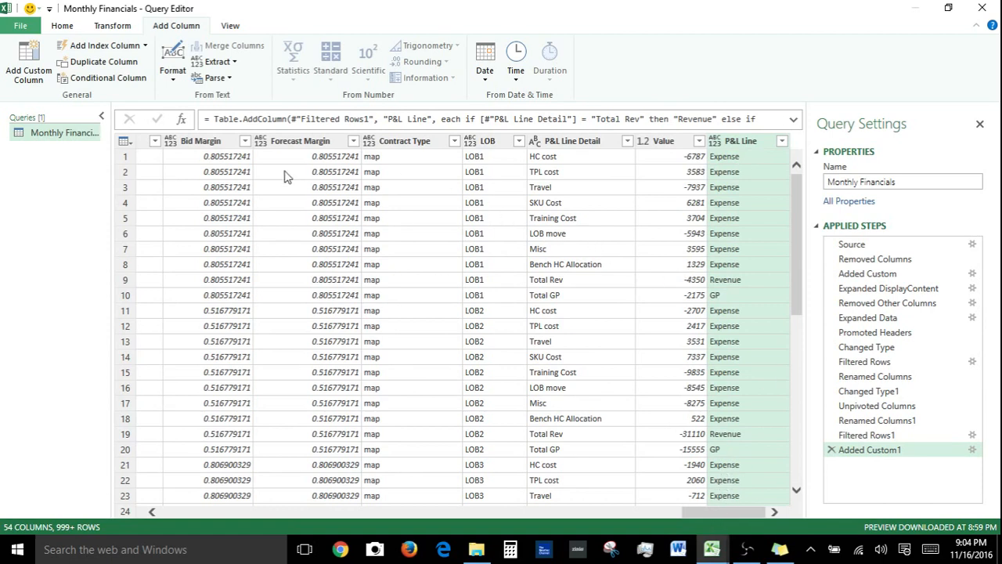
Inspect the P&L Line column values and the expanded step formula
{"action": "left_click", "coordinate": [722, 187]}
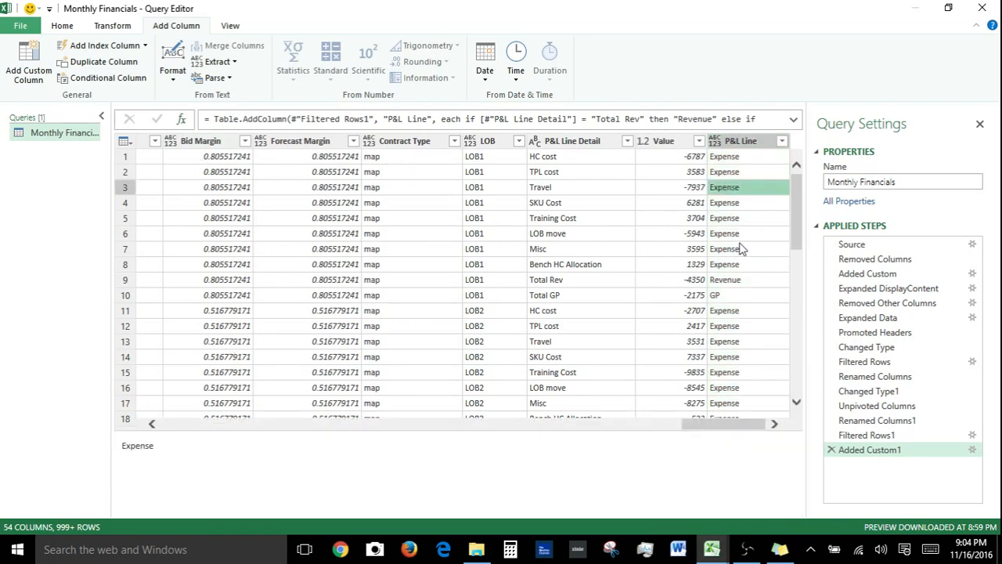
{"action": "left_click", "coordinate": [793, 119]}
{"action": "left_click", "coordinate": [794, 120]}
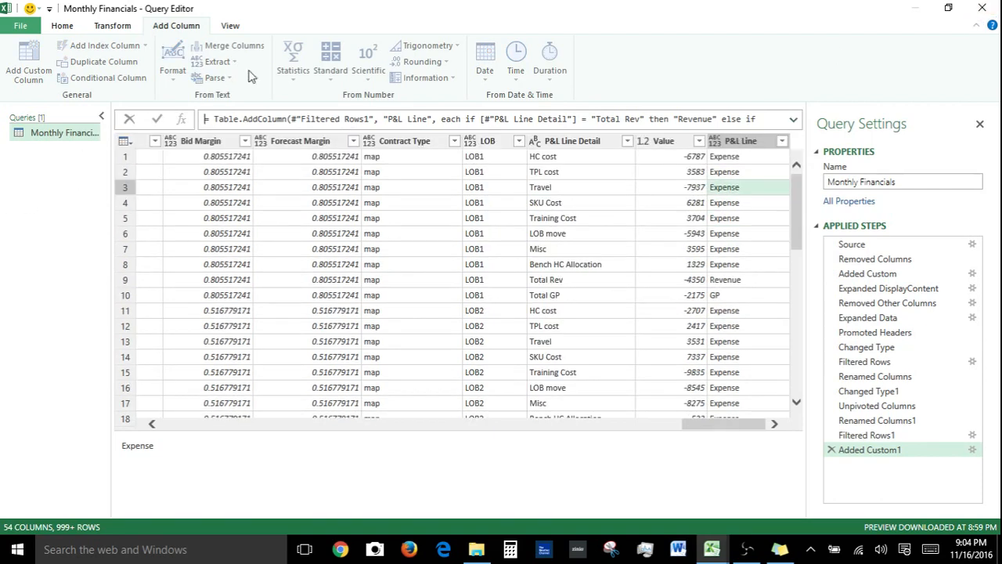
{"action": "left_click", "coordinate": [281, 224]}
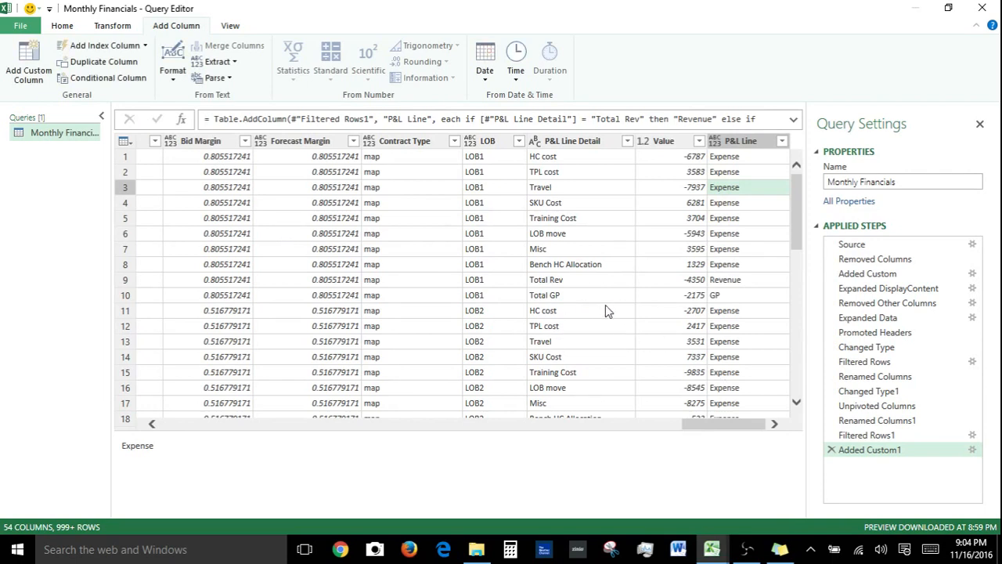
Add an index column starting from 0
{"action": "left_click", "coordinate": [16, 77]}
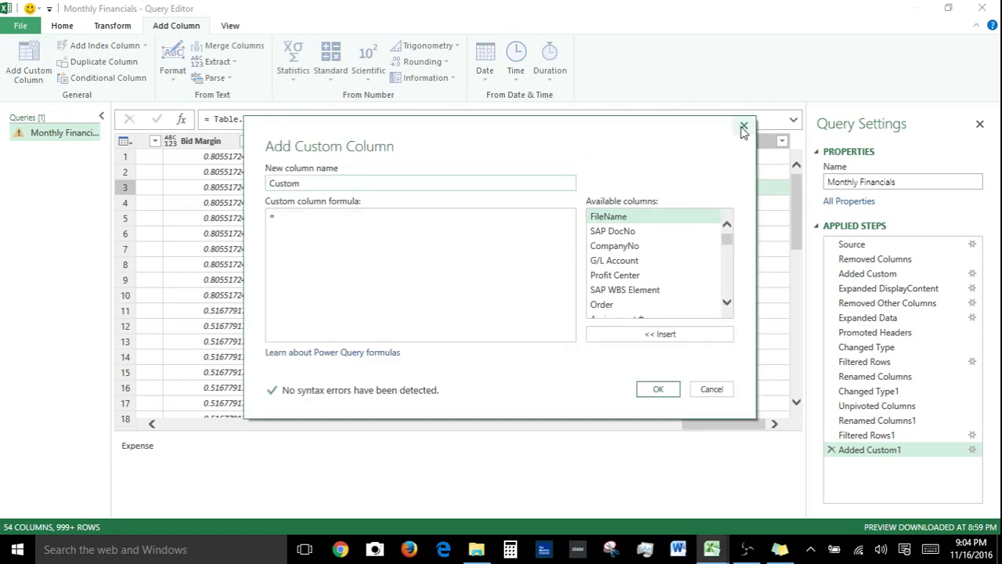
{"action": "left_click", "coordinate": [743, 127]}
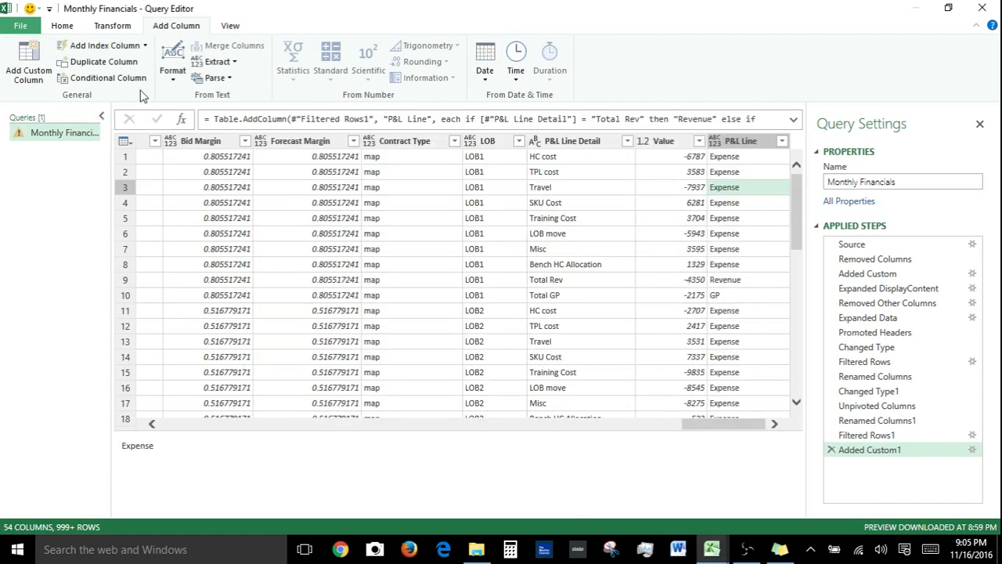
{"action": "left_click", "coordinate": [145, 48]}
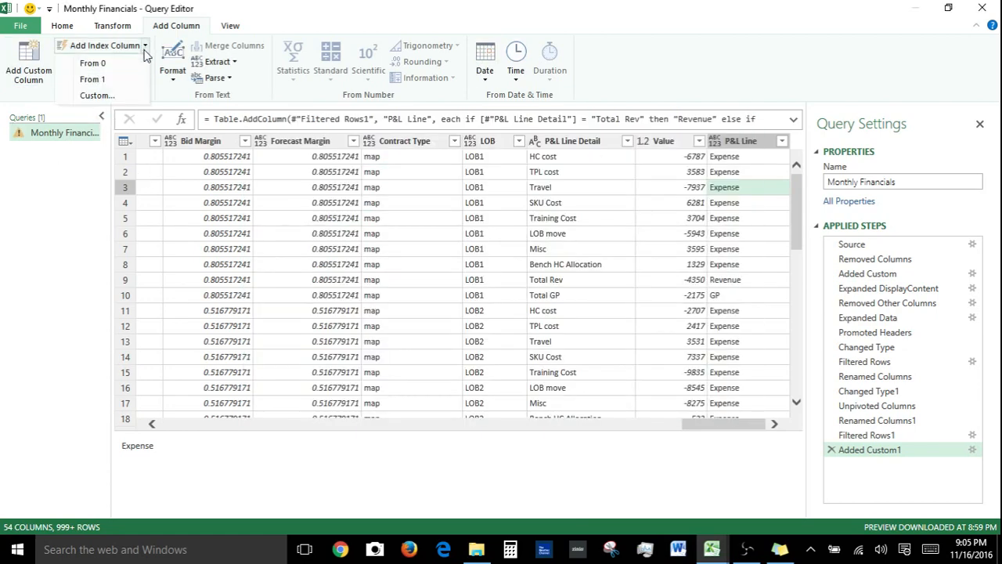
{"action": "left_click", "coordinate": [110, 79]}
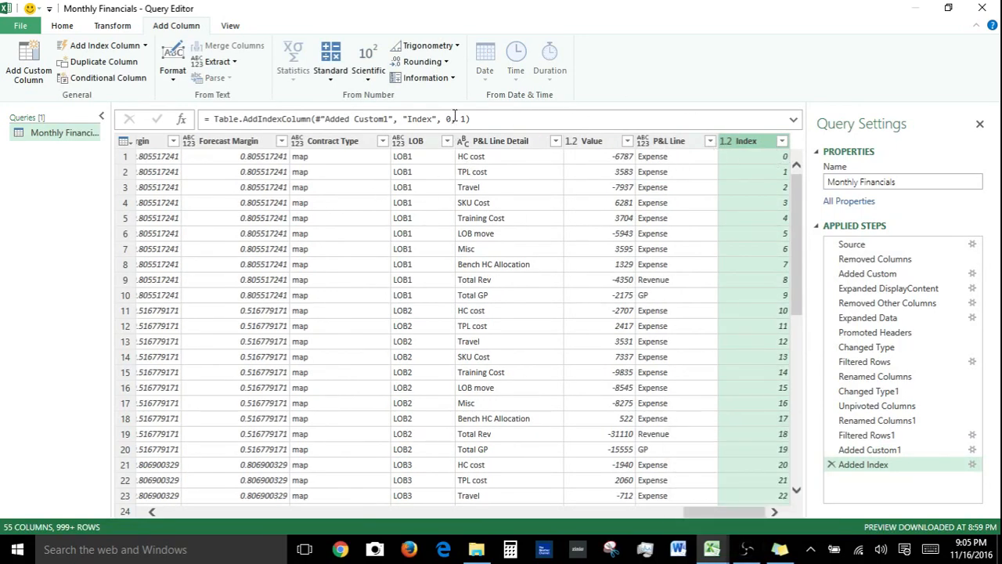
Add a second index column starting from 1
{"action": "left_click", "coordinate": [144, 49]}
{"action": "left_click", "coordinate": [97, 83]}
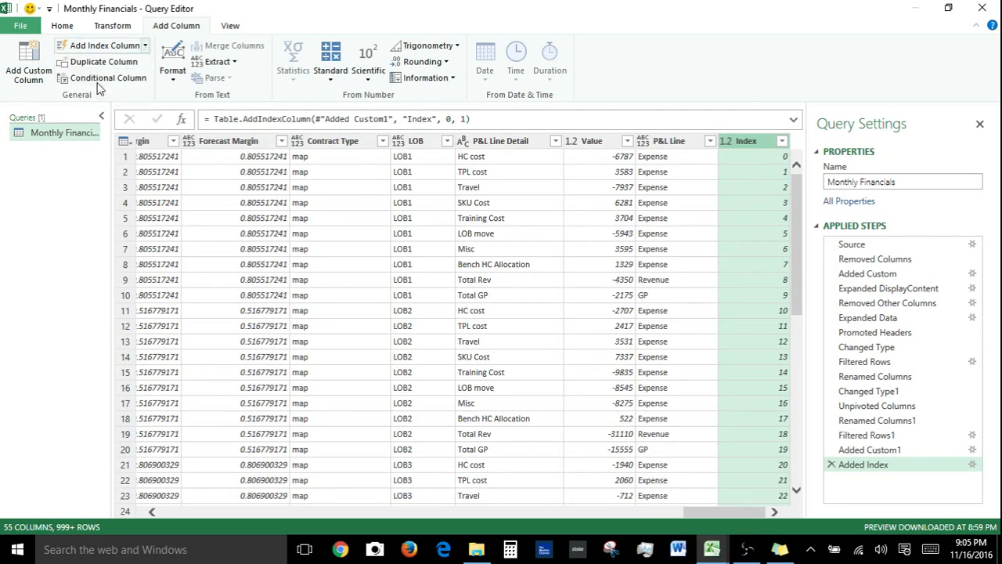
Delete the applied step that added the index column starting from 0
{"action": "left_click", "coordinate": [861, 466]}
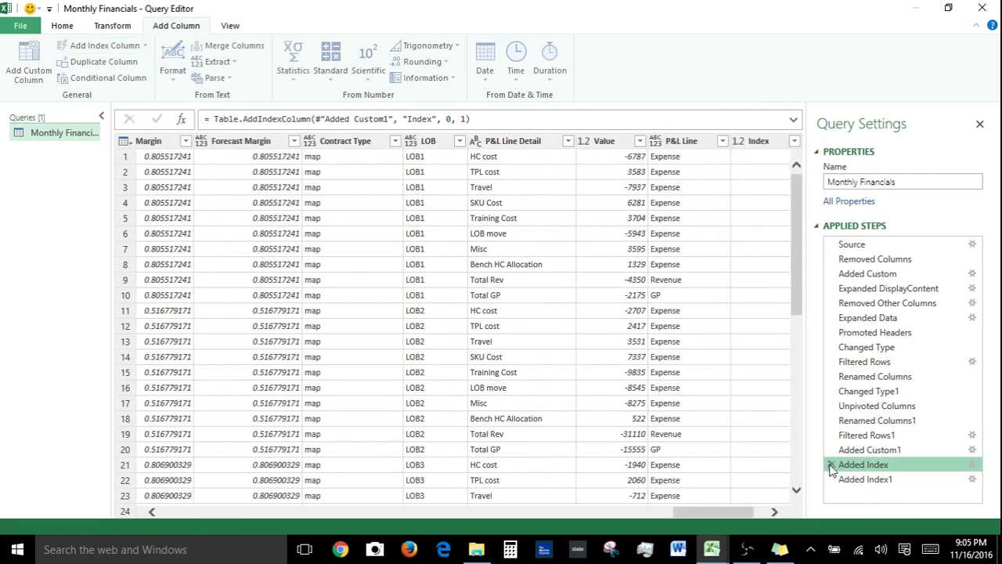
{"action": "key", "text": "Delete"}
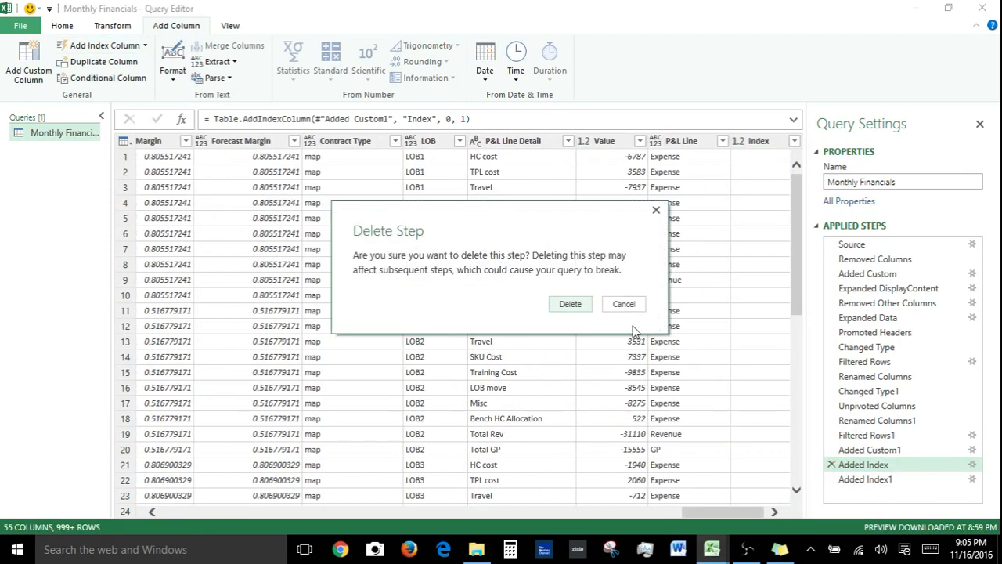
{"action": "left_click", "coordinate": [569, 305]}
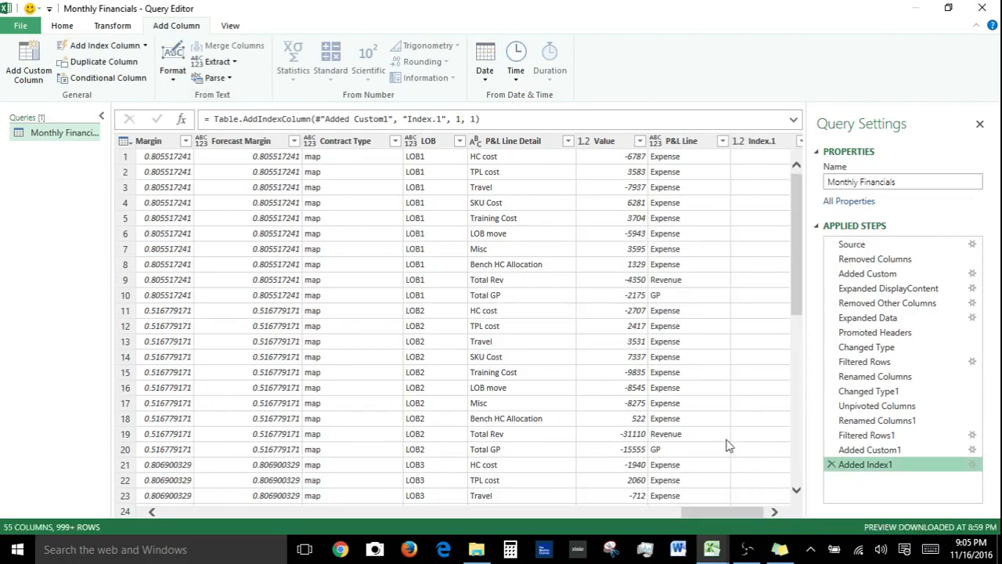
Duplicate the Posted on column
{"action": "left_click", "coordinate": [773, 511]}
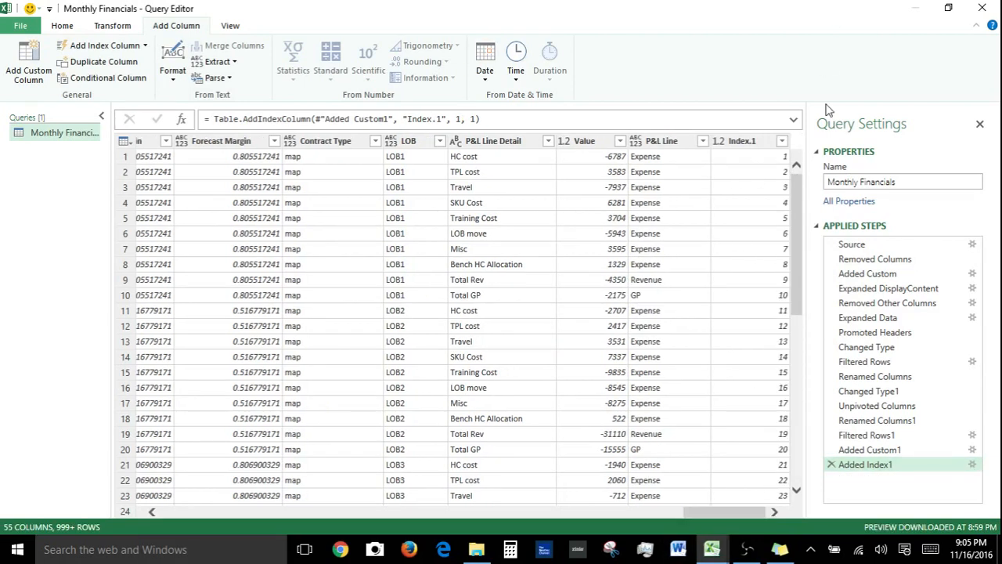
{"action": "left_click", "coordinate": [761, 158]}
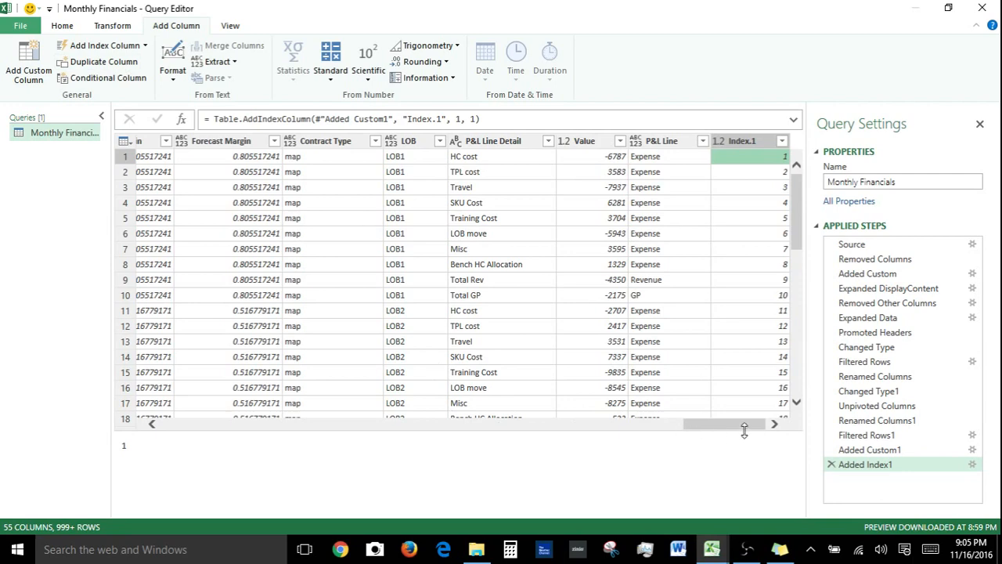
{"action": "left_click_drag", "start_coordinate": [735, 429], "coordinate": [434, 506]}
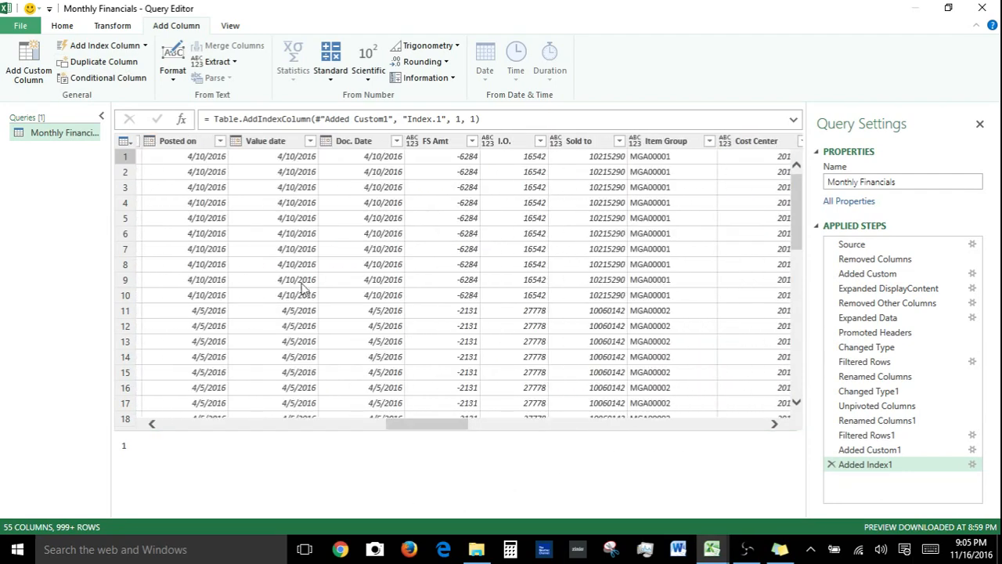
{"action": "left_click", "coordinate": [202, 143]}
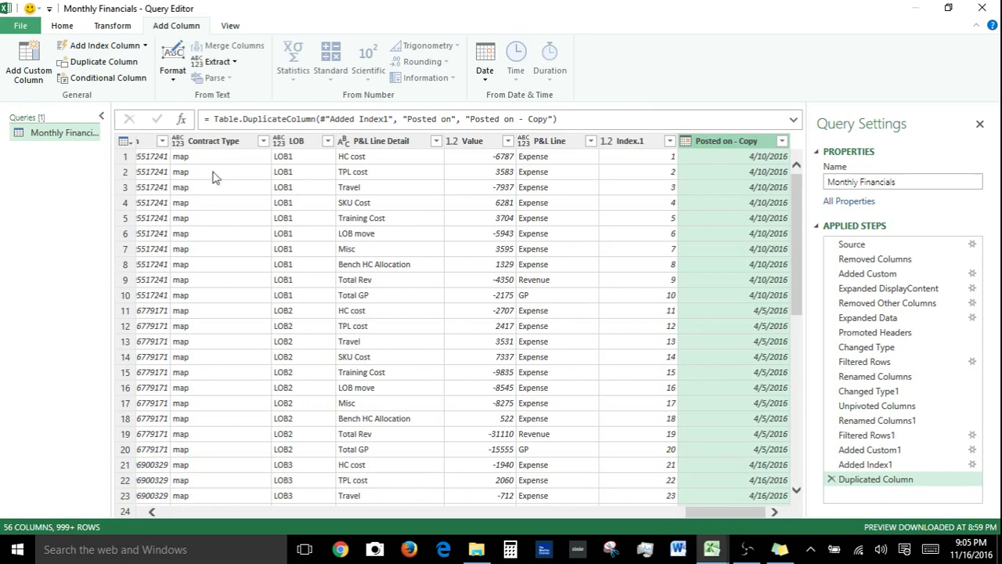
Browse the text format options while selecting the Partner and Client columns
{"action": "left_click", "coordinate": [174, 79]}
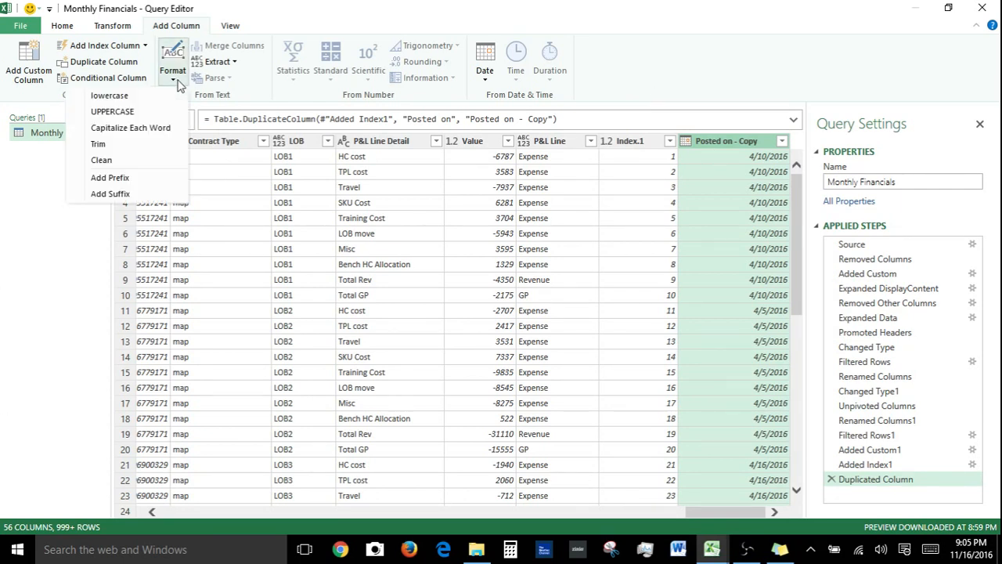
{"action": "left_click", "coordinate": [719, 510]}
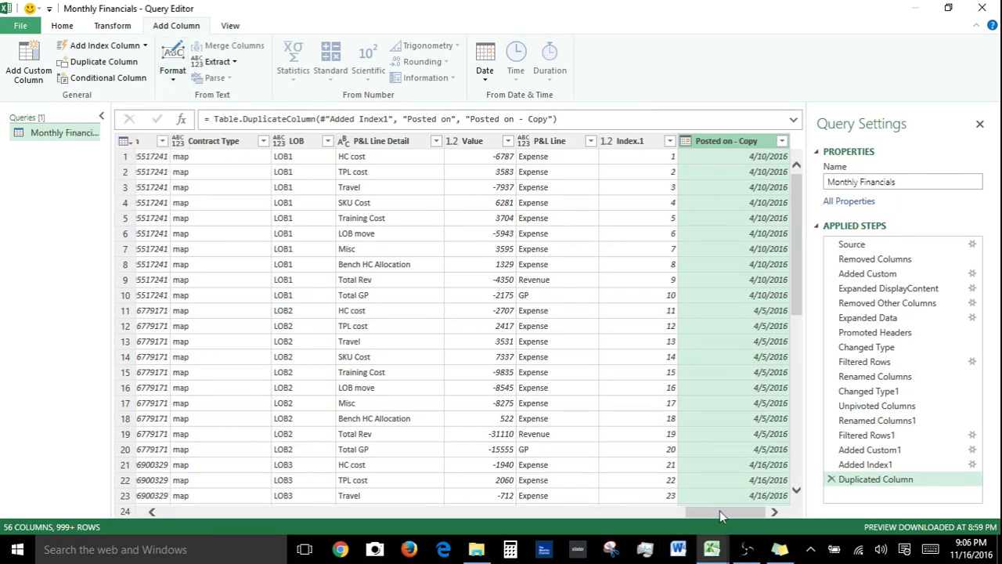
{"action": "left_click_drag", "start_coordinate": [720, 511], "coordinate": [319, 554]}
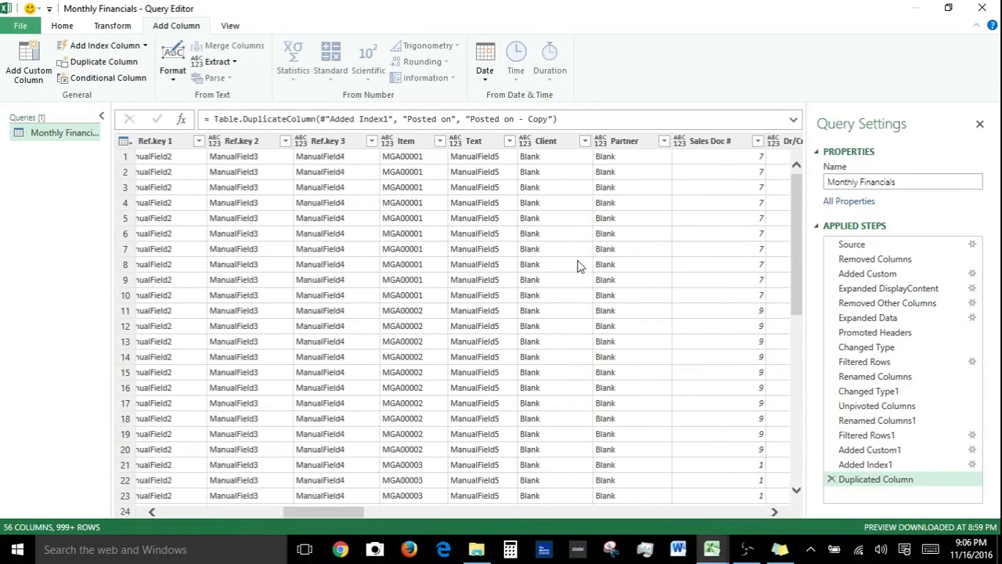
{"action": "left_click", "coordinate": [624, 149]}
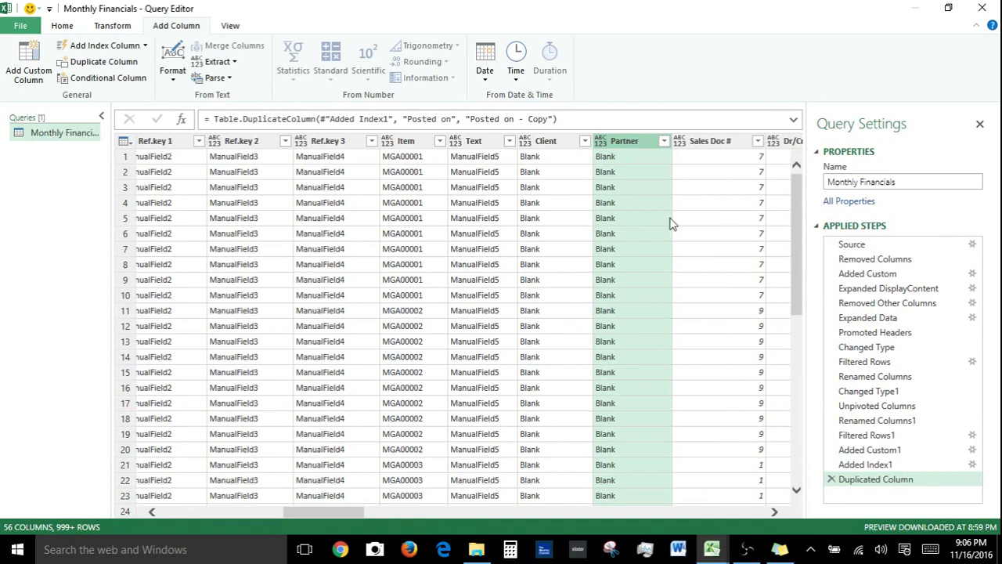
{"action": "left_click", "coordinate": [548, 149]}
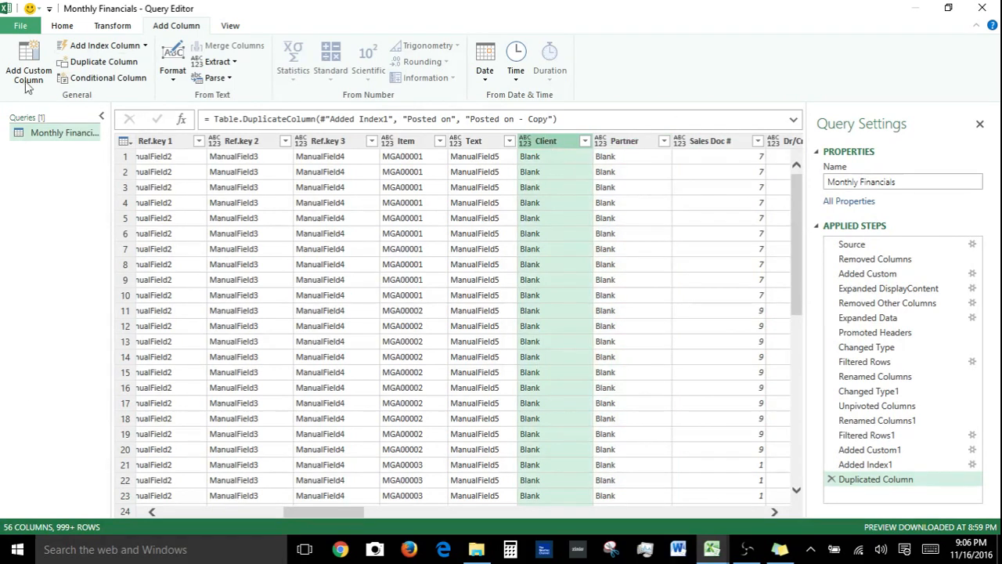
{"action": "left_click", "coordinate": [174, 77]}
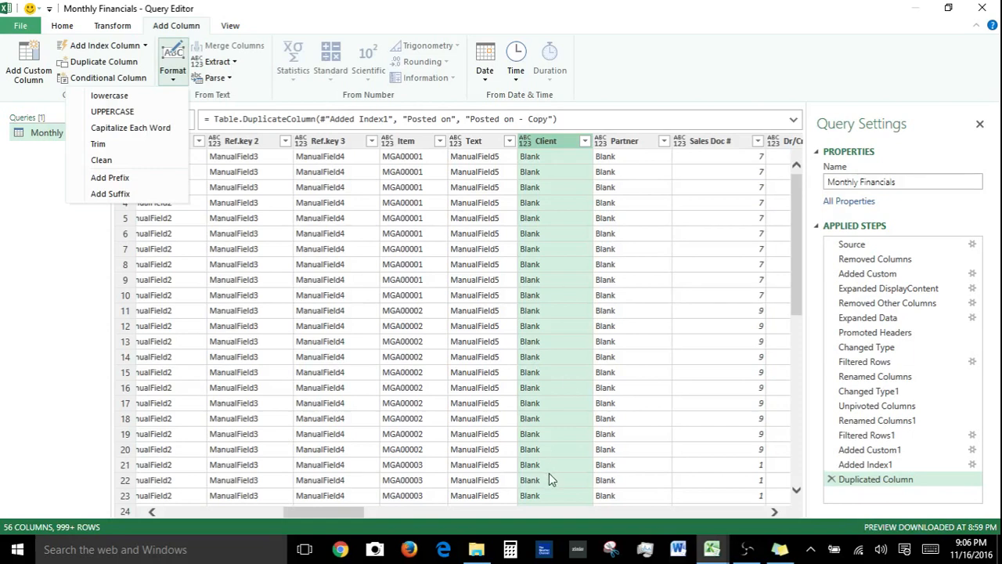
{"action": "left_click", "coordinate": [379, 513]}
{"action": "left_click_drag", "start_coordinate": [356, 513], "coordinate": [217, 530]}
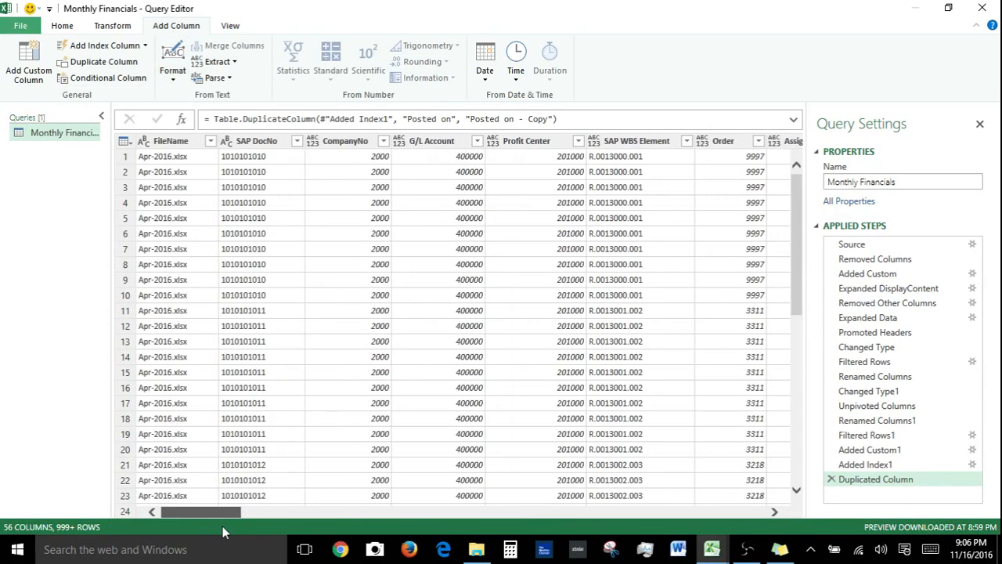
Add a column with the text length of FileName, then delete that applied step
{"action": "left_click", "coordinate": [179, 146]}
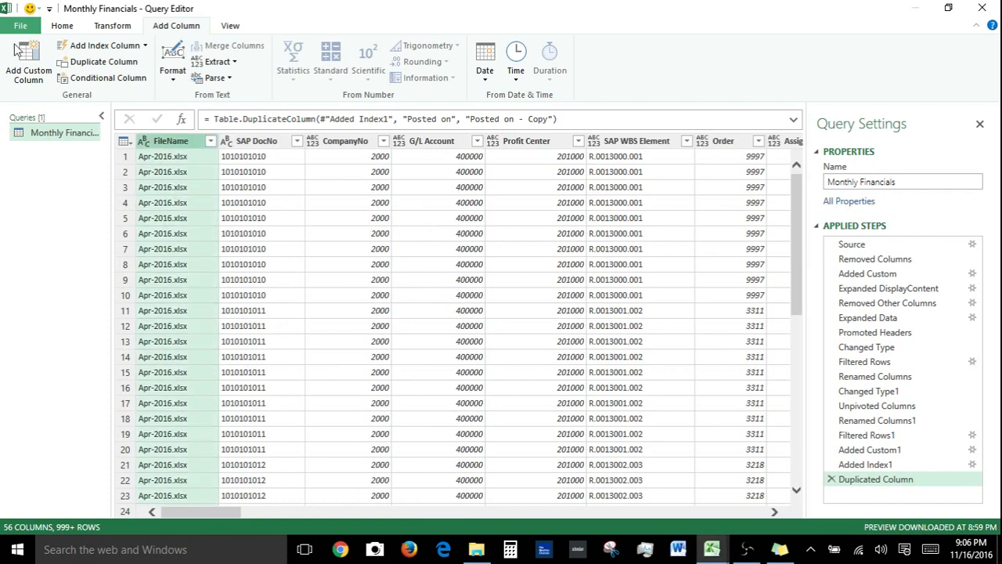
{"action": "left_click", "coordinate": [234, 64]}
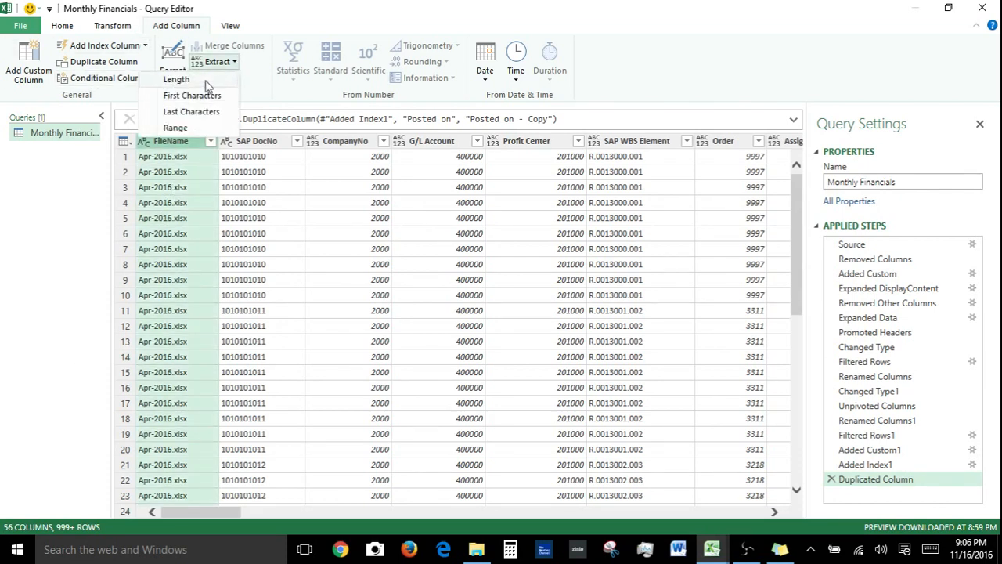
{"action": "left_click", "coordinate": [207, 82]}
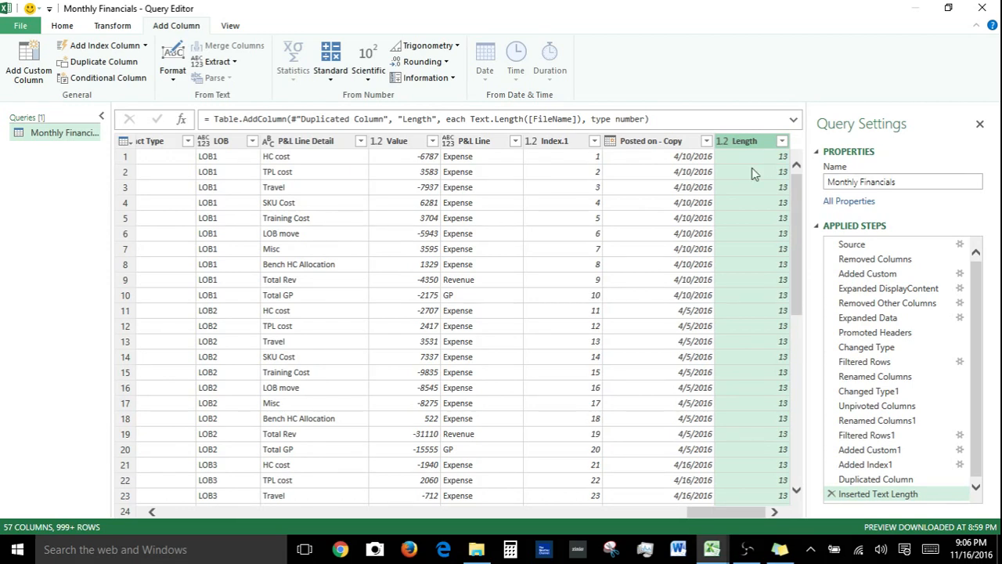
{"action": "left_click", "coordinate": [831, 494]}
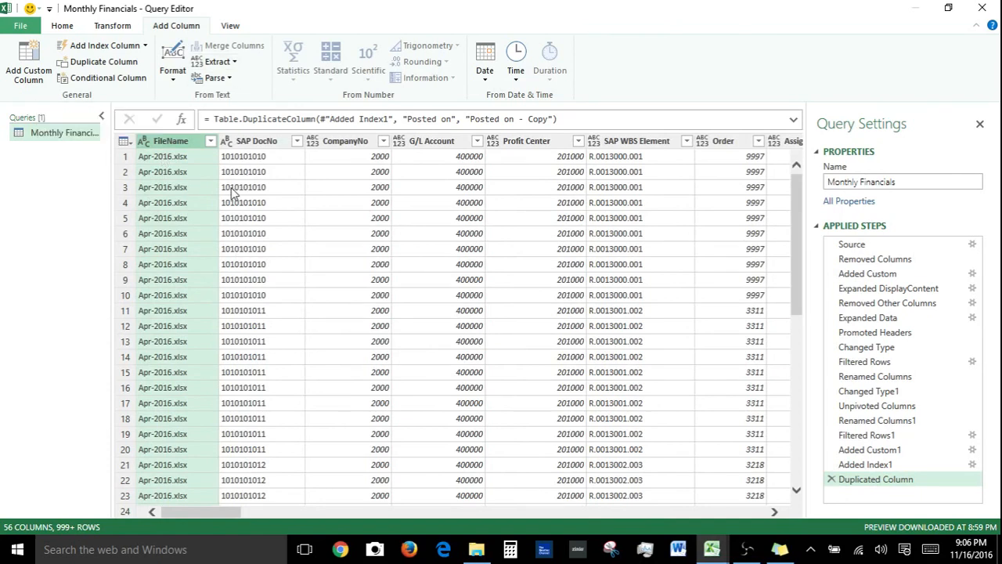
Add a column with the first 3 characters of FileName, then delete that applied step
{"action": "left_click", "coordinate": [227, 63]}
{"action": "left_click", "coordinate": [205, 98]}
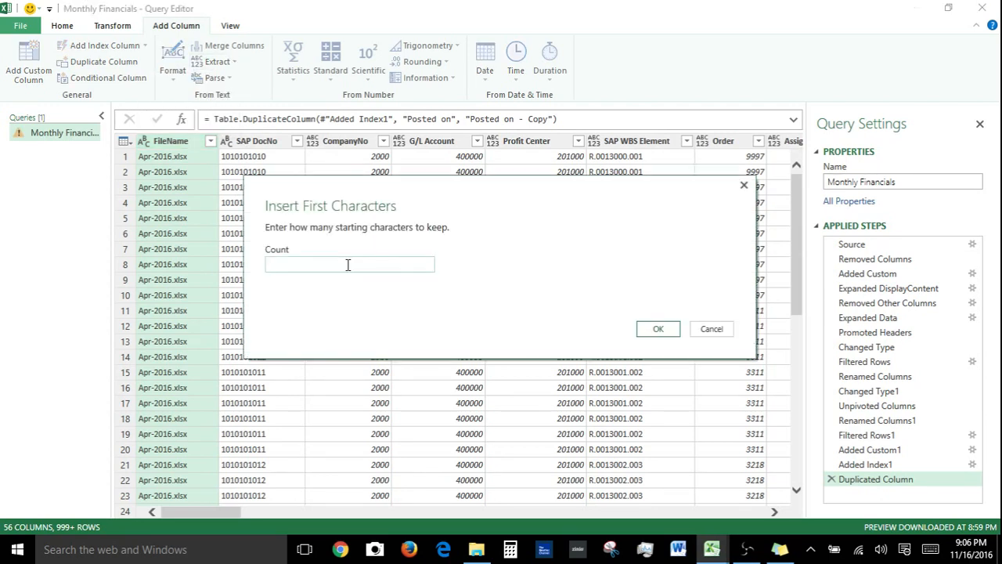
{"action": "key", "text": "Return"}
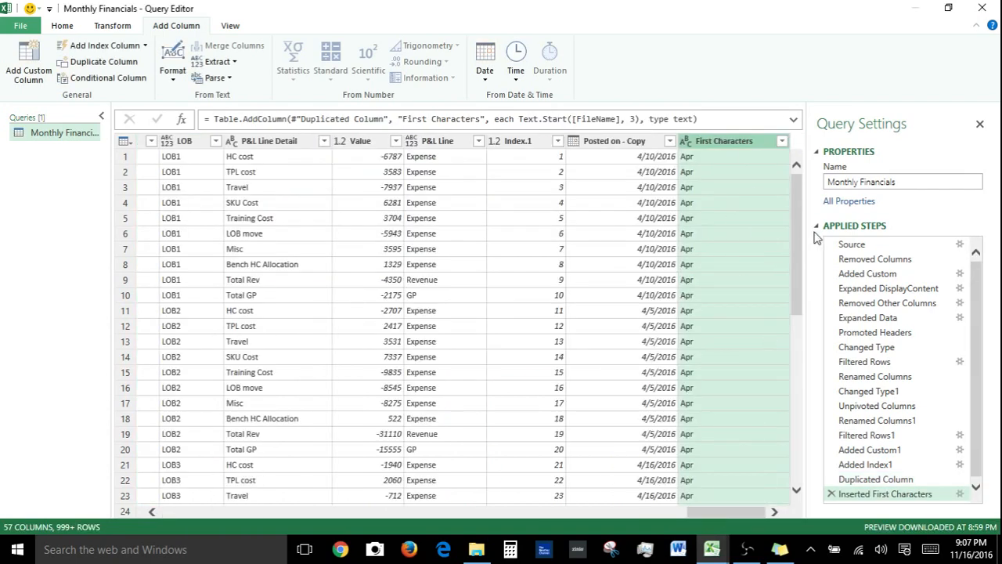
{"action": "left_click", "coordinate": [831, 493]}
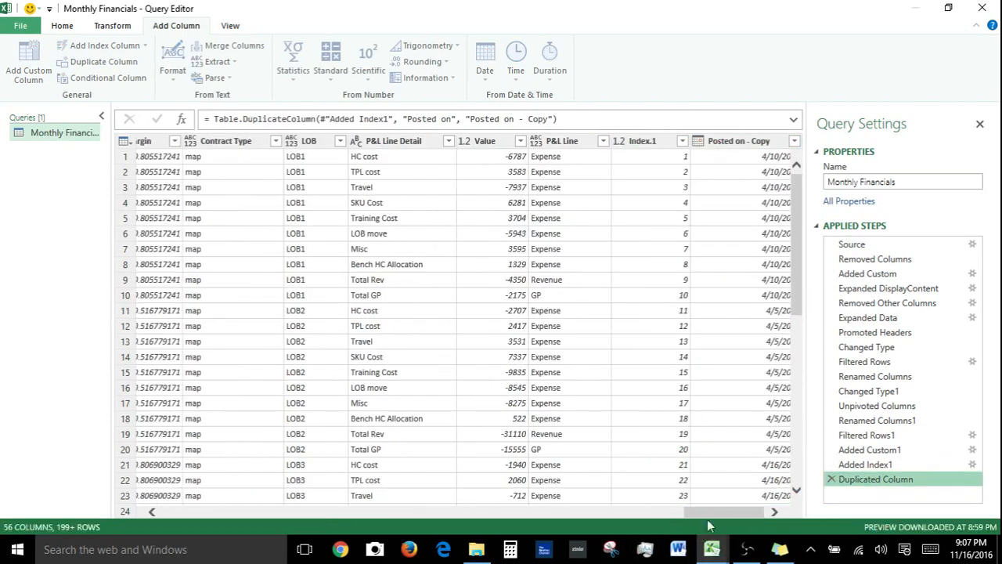
Extract a text range from FileName starting at index 4 with 4 characters into a new column
{"action": "left_click", "coordinate": [156, 141]}
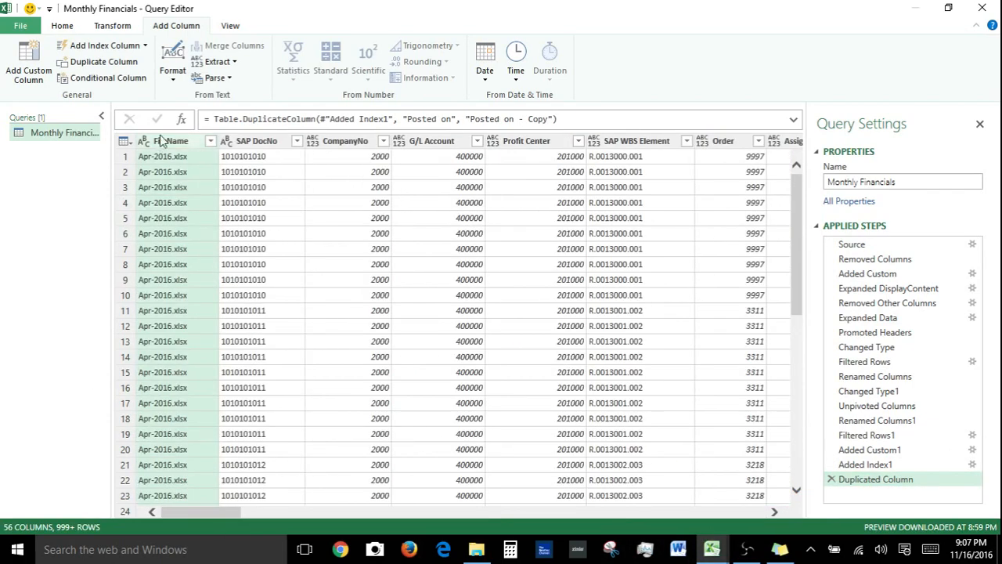
{"action": "left_click", "coordinate": [173, 71]}
{"action": "left_click", "coordinate": [216, 61]}
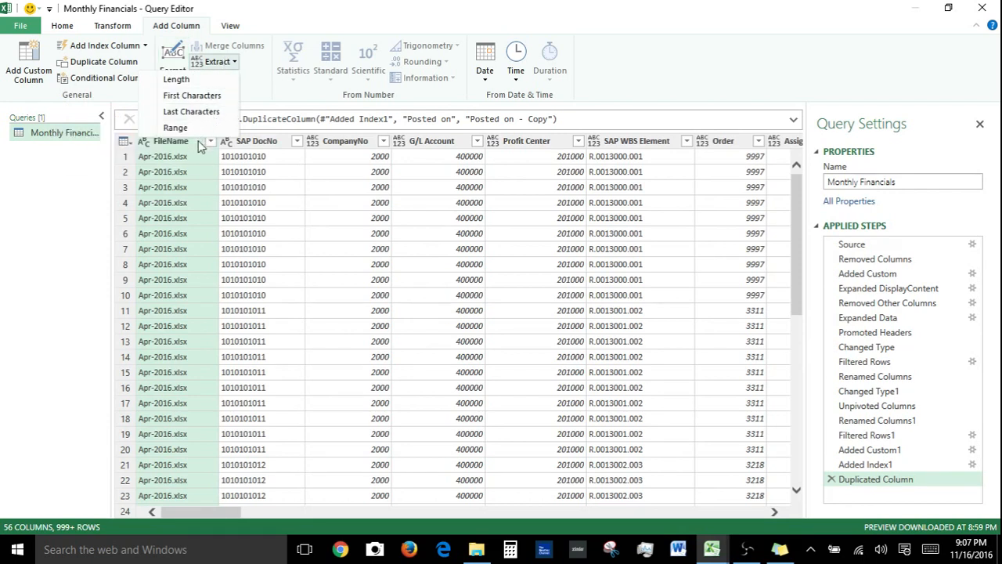
{"action": "left_click", "coordinate": [180, 202]}
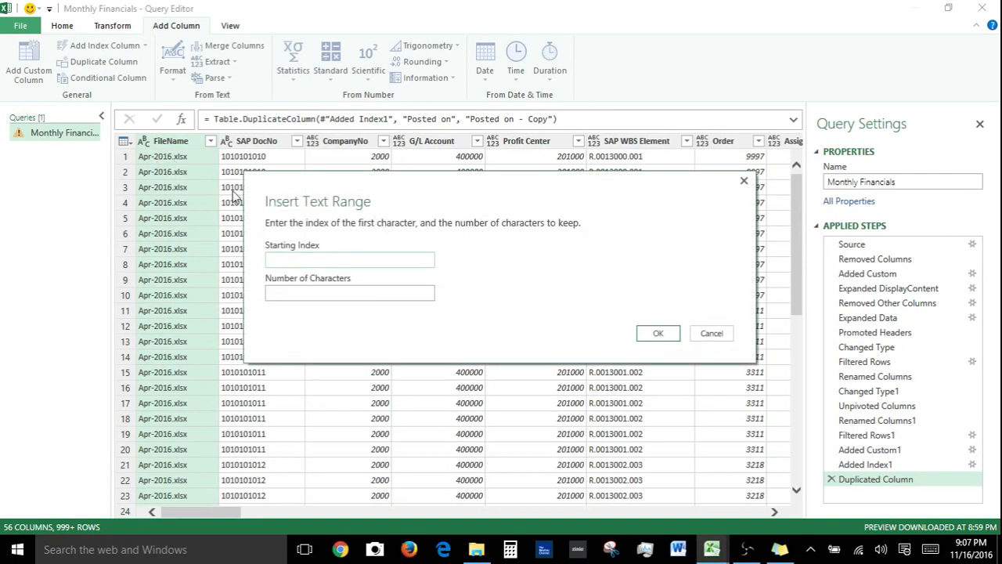
{"action": "left_click", "coordinate": [290, 293]}
{"action": "key", "text": "Return"}
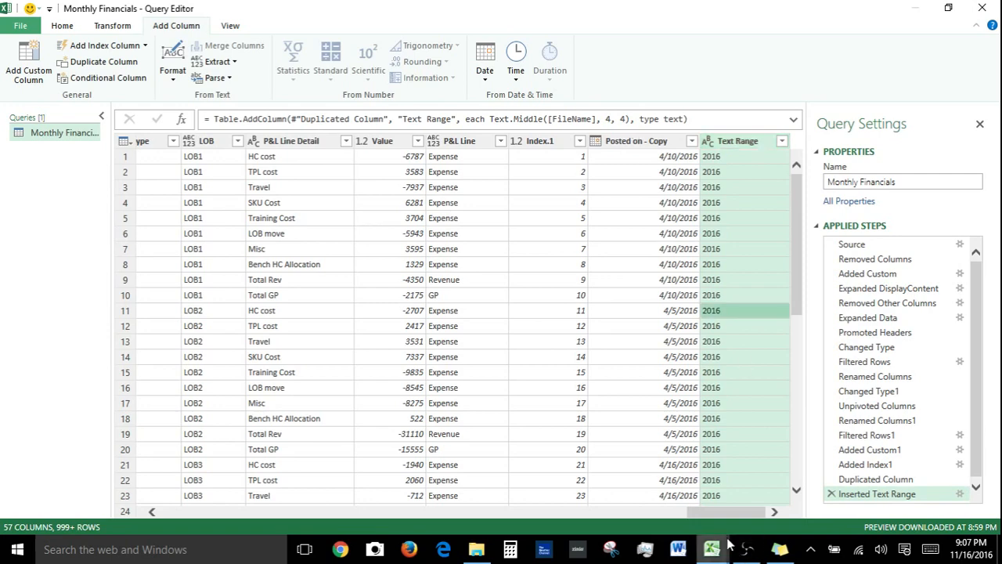
Scroll across the table to review the new Text Range column
{"action": "left_click_drag", "start_coordinate": [736, 512], "coordinate": [200, 512]}
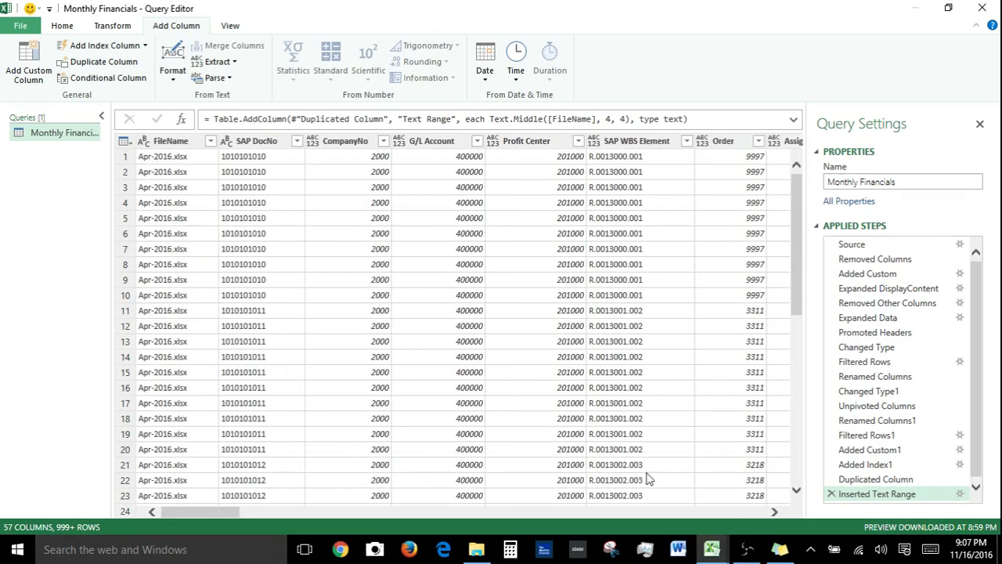
{"action": "left_click", "coordinate": [705, 510]}
{"action": "left_click", "coordinate": [711, 511]}
{"action": "left_click", "coordinate": [719, 511]}
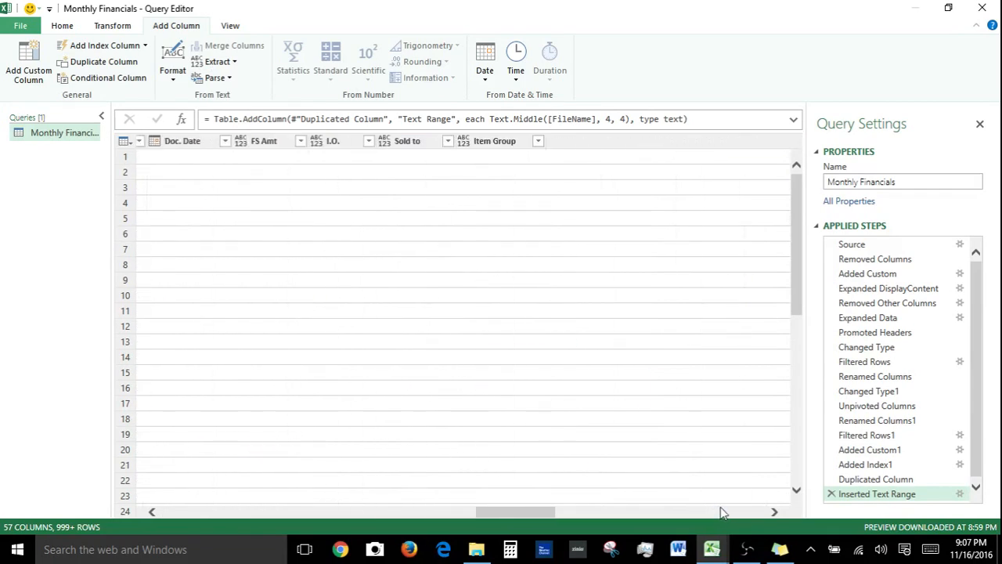
{"action": "left_click", "coordinate": [721, 511]}
{"action": "left_click", "coordinate": [727, 511]}
{"action": "left_click", "coordinate": [730, 511]}
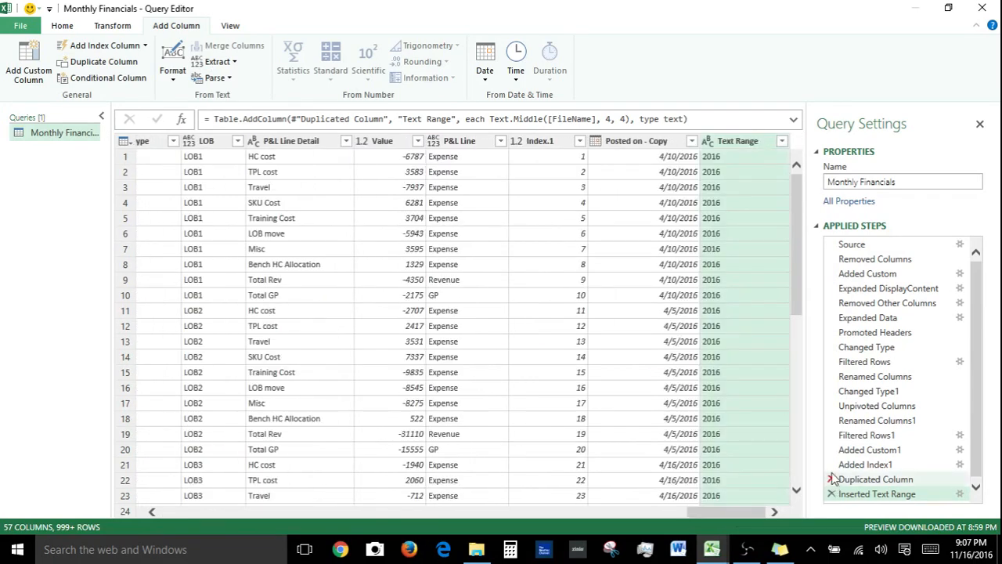
Delete the Added Index1 step and all steps after it
{"action": "left_click", "coordinate": [882, 466]}
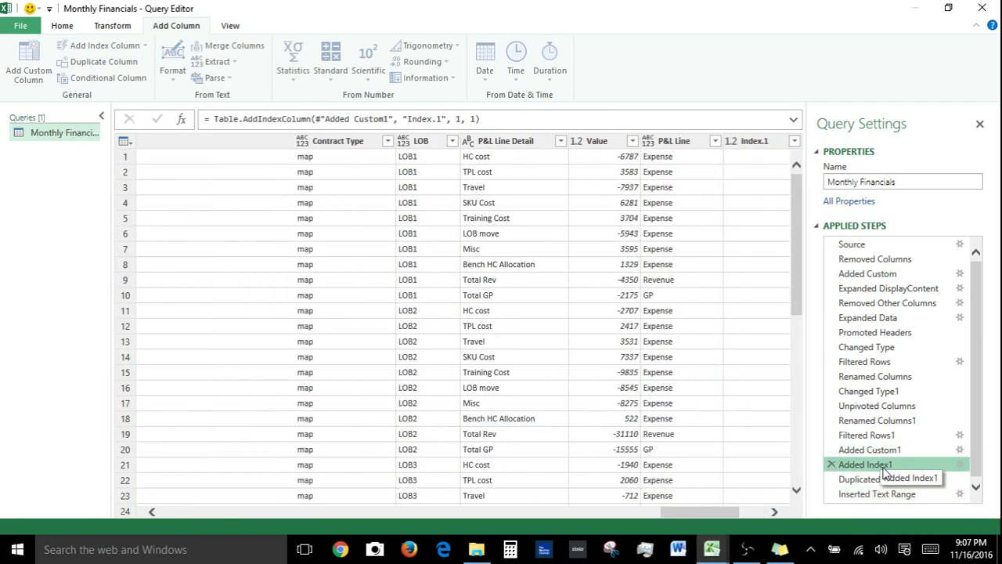
{"action": "right_click", "coordinate": [883, 467]}
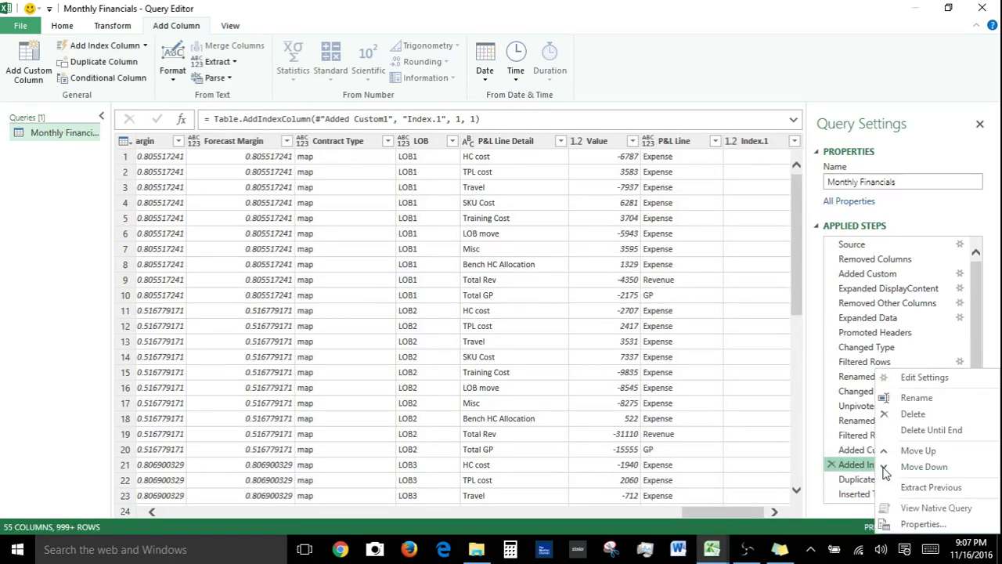
{"action": "left_click", "coordinate": [931, 430]}
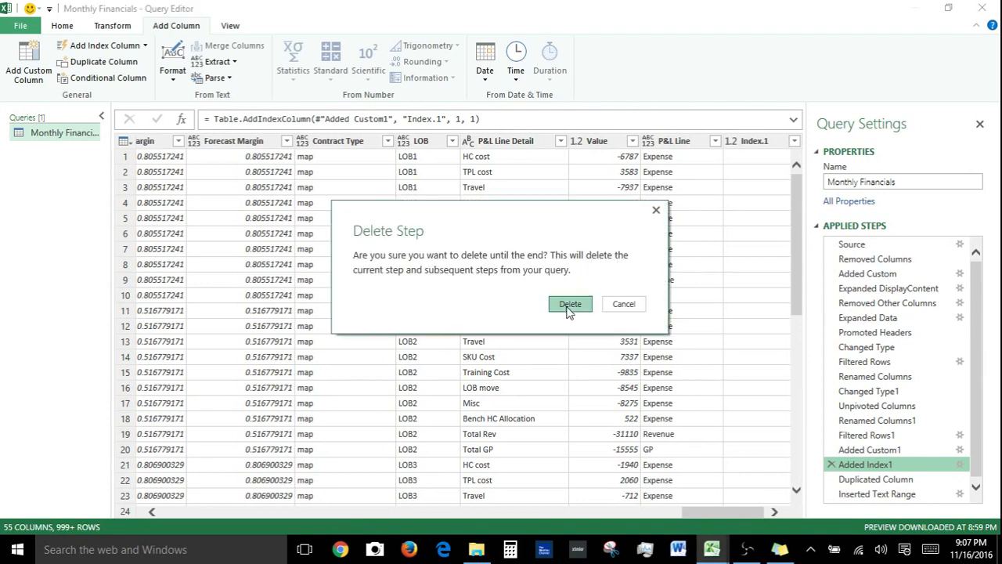
{"action": "left_click", "coordinate": [570, 307]}
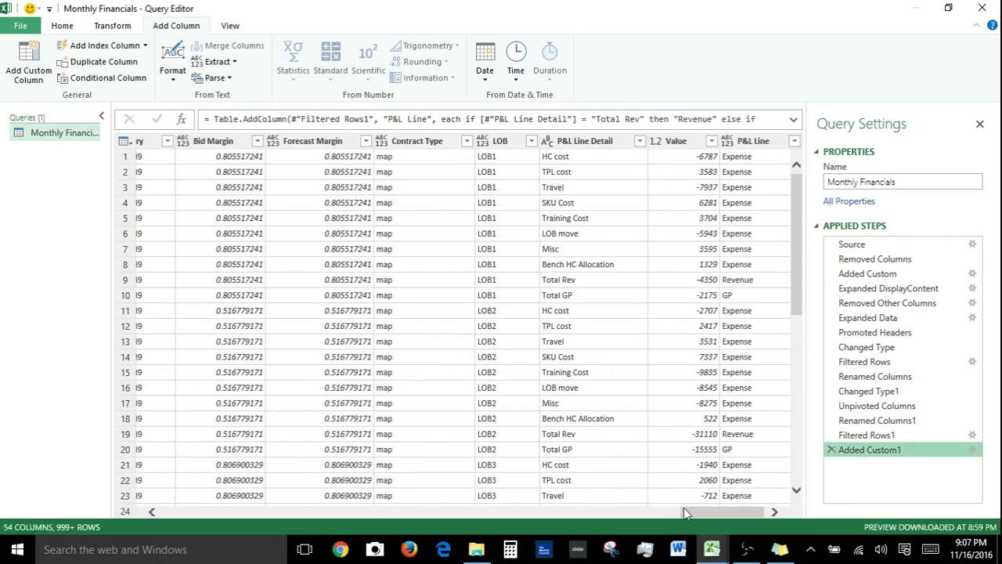
Select the Value column and browse the available number operations for new columns
{"action": "left_click", "coordinate": [684, 141]}
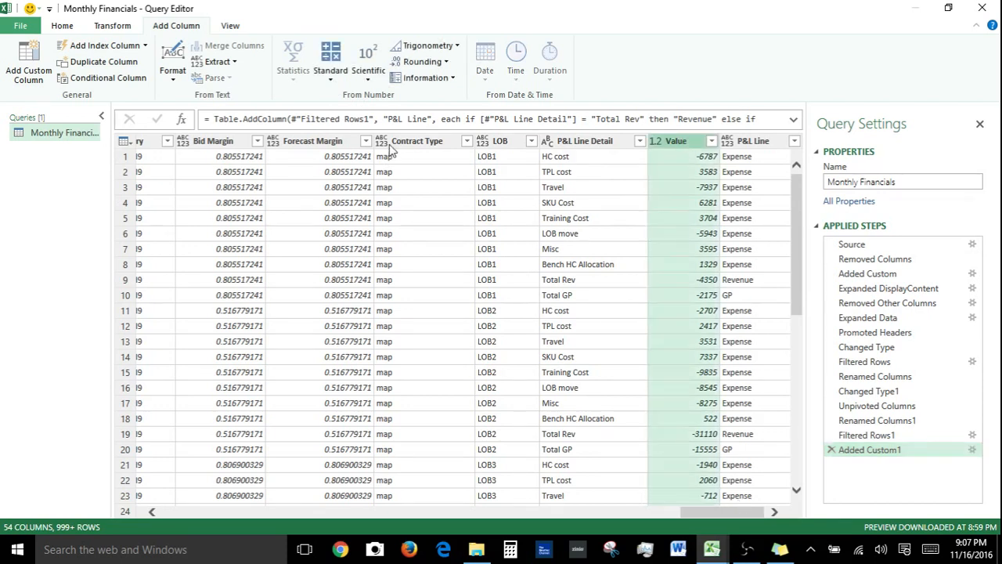
{"action": "left_click", "coordinate": [332, 77]}
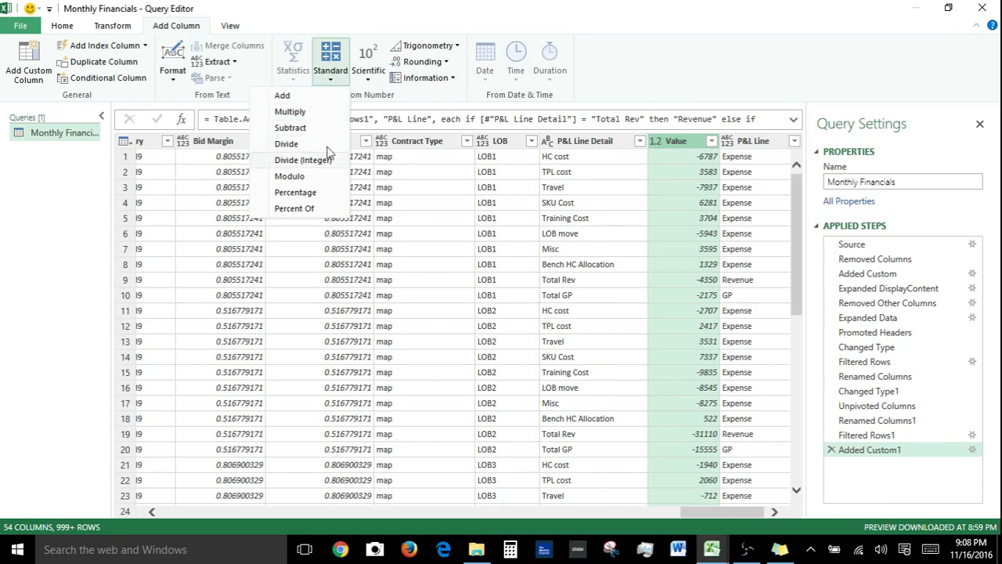
{"action": "left_click", "coordinate": [367, 79]}
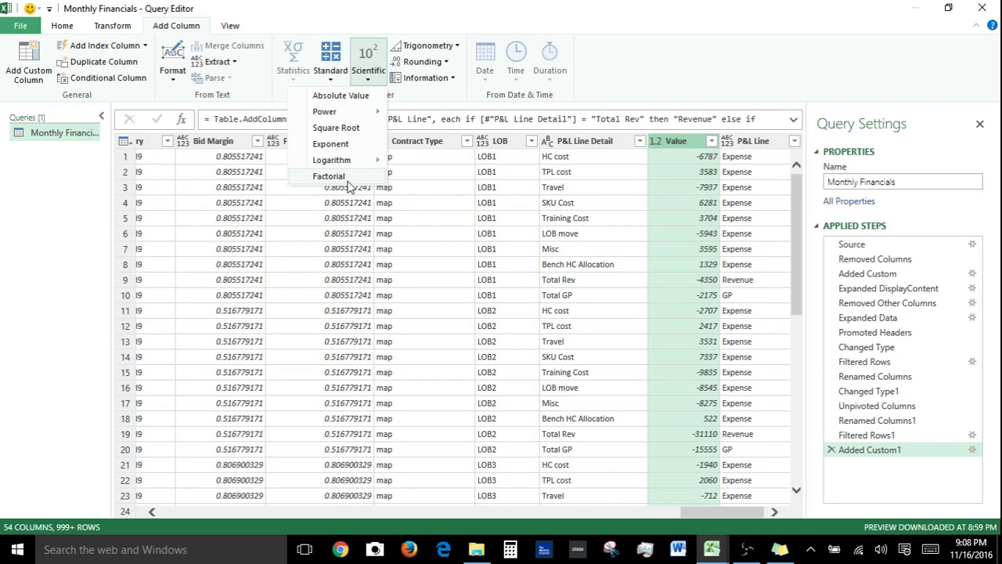
{"action": "left_click", "coordinate": [455, 50]}
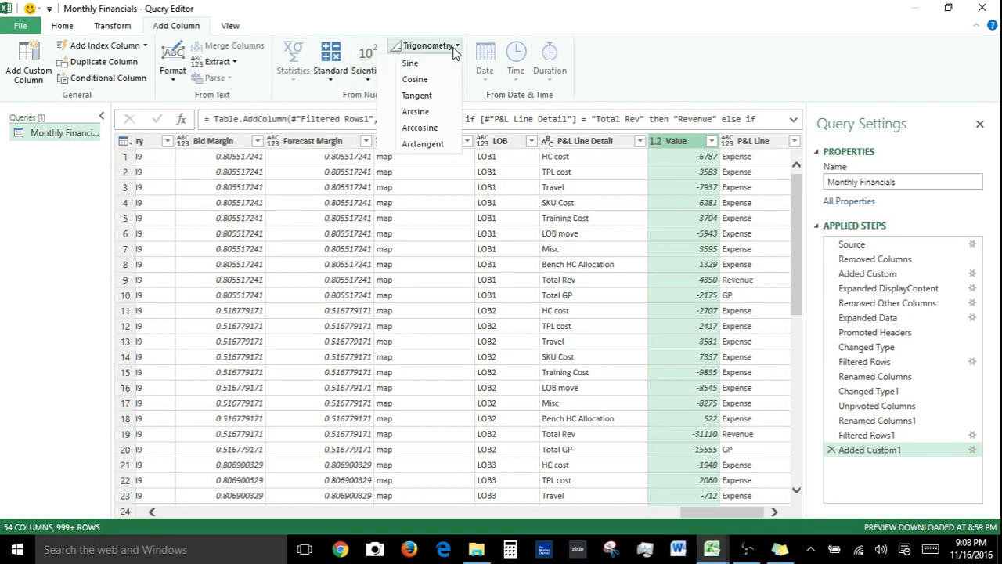
{"action": "left_click", "coordinate": [454, 47]}
{"action": "left_click", "coordinate": [444, 66]}
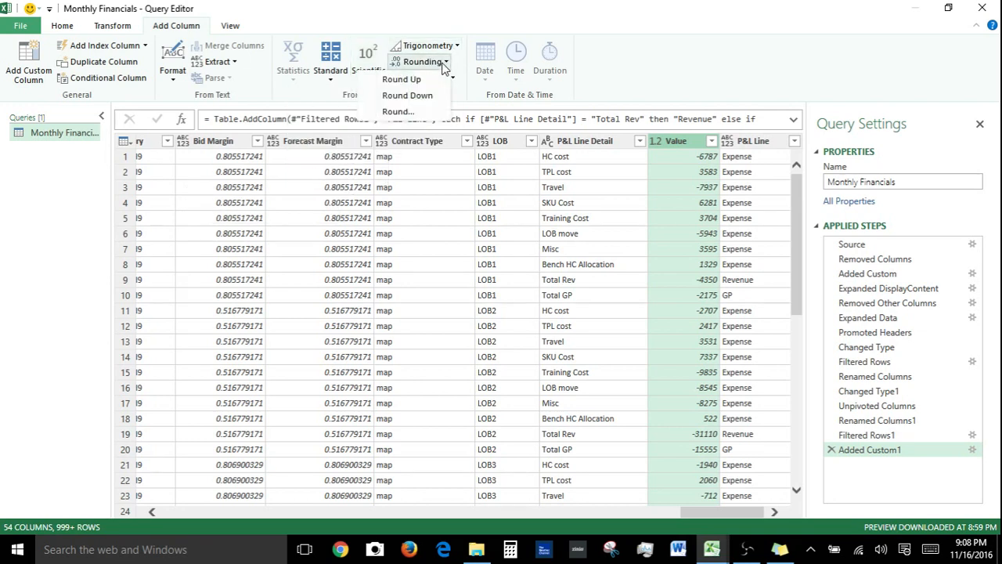
{"action": "left_click", "coordinate": [444, 78]}
{"action": "left_click", "coordinate": [444, 82]}
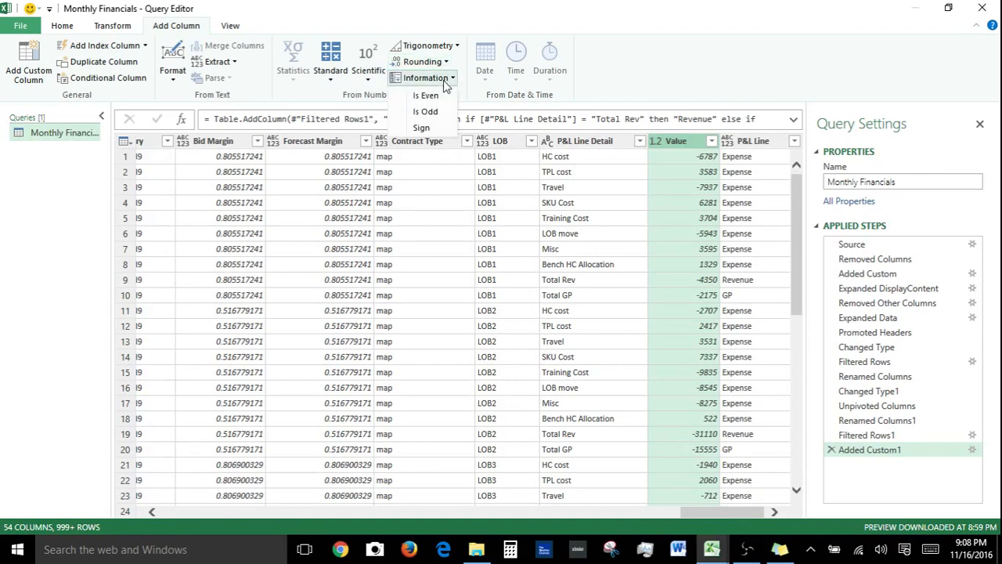
Add a Sign column from Value, then delete that applied step
{"action": "left_click", "coordinate": [433, 133]}
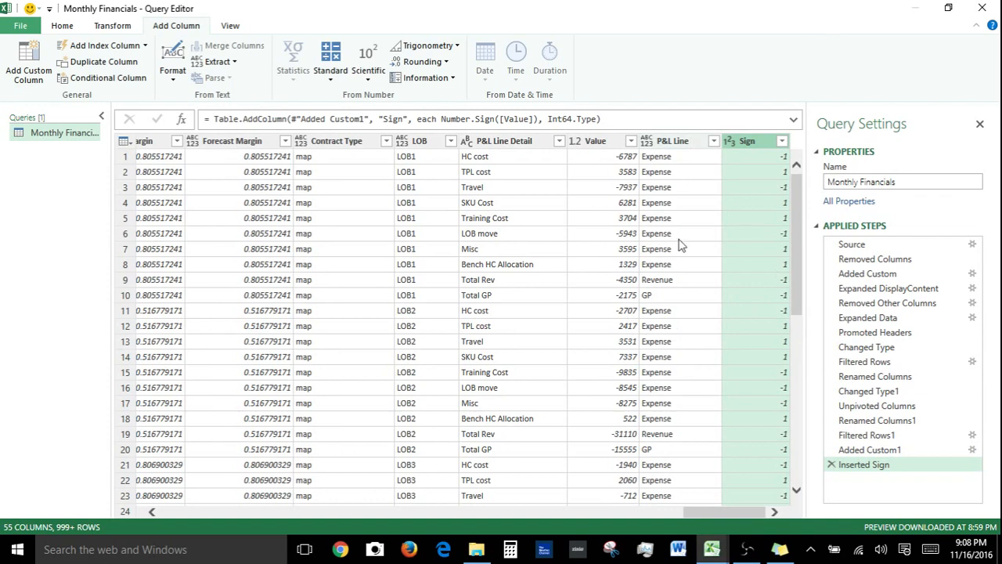
{"action": "left_click", "coordinate": [831, 464]}
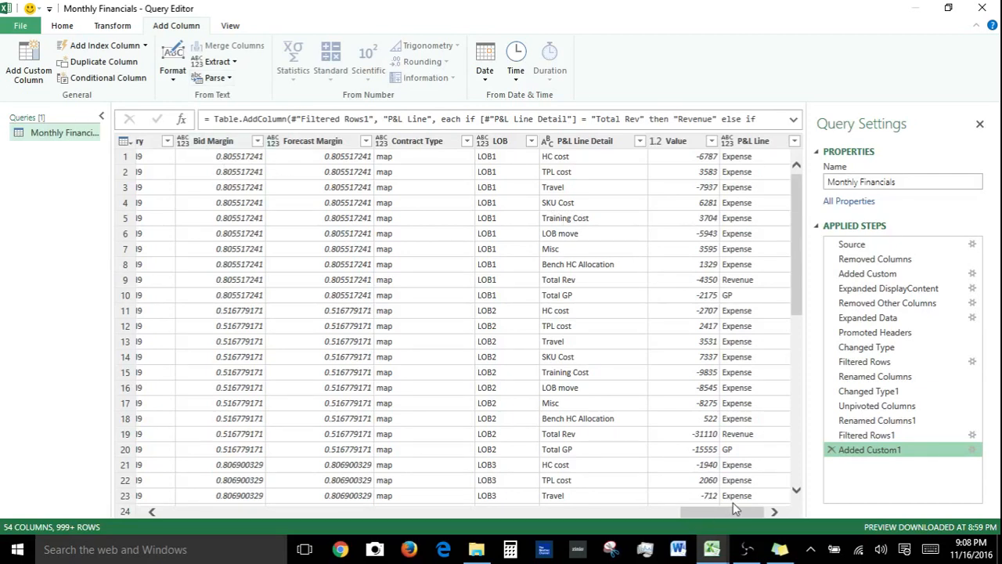
Select the Posted on column and browse the date options for new columns
{"action": "left_click_drag", "start_coordinate": [739, 511], "coordinate": [457, 511]}
{"action": "scroll", "coordinate": [273, 295], "scroll_direction": "left", "scroll_amount": 3}
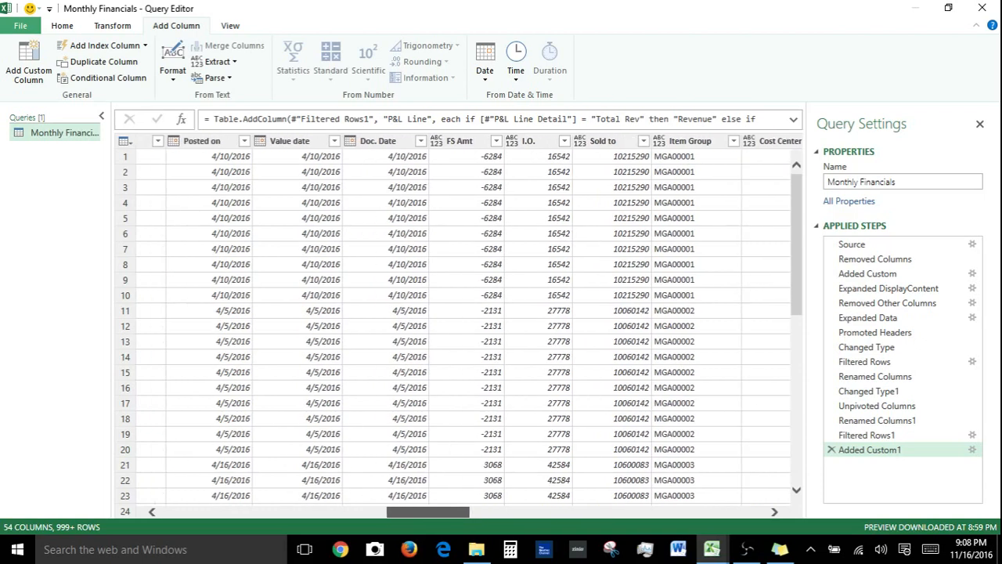
{"action": "left_click", "coordinate": [216, 146]}
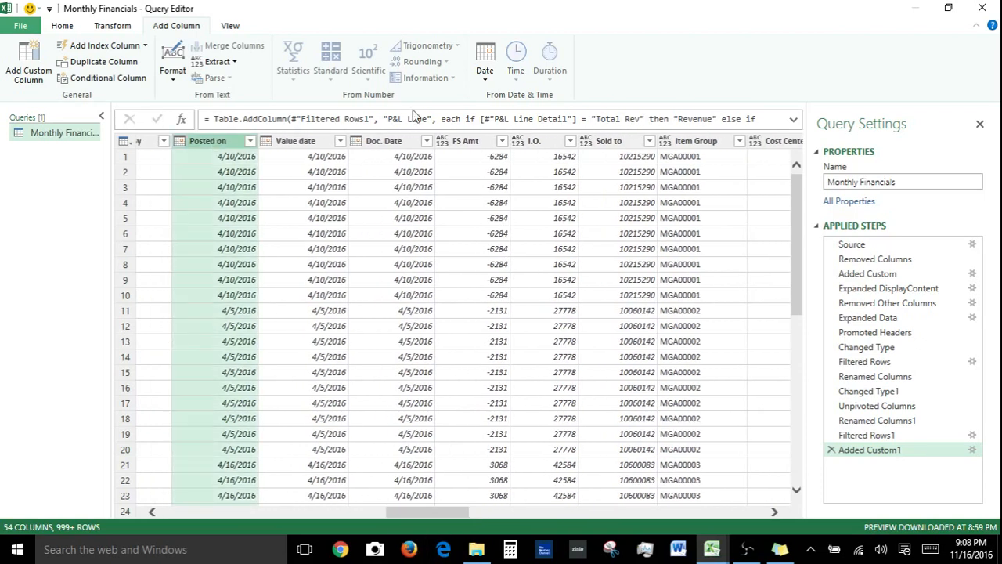
{"action": "left_click", "coordinate": [486, 83]}
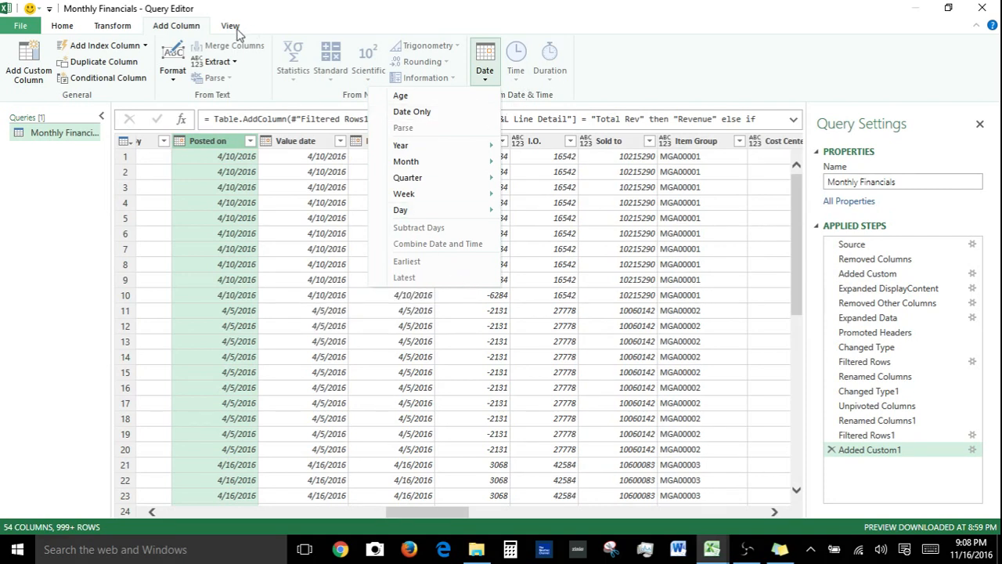
{"action": "left_click", "coordinate": [435, 2]}
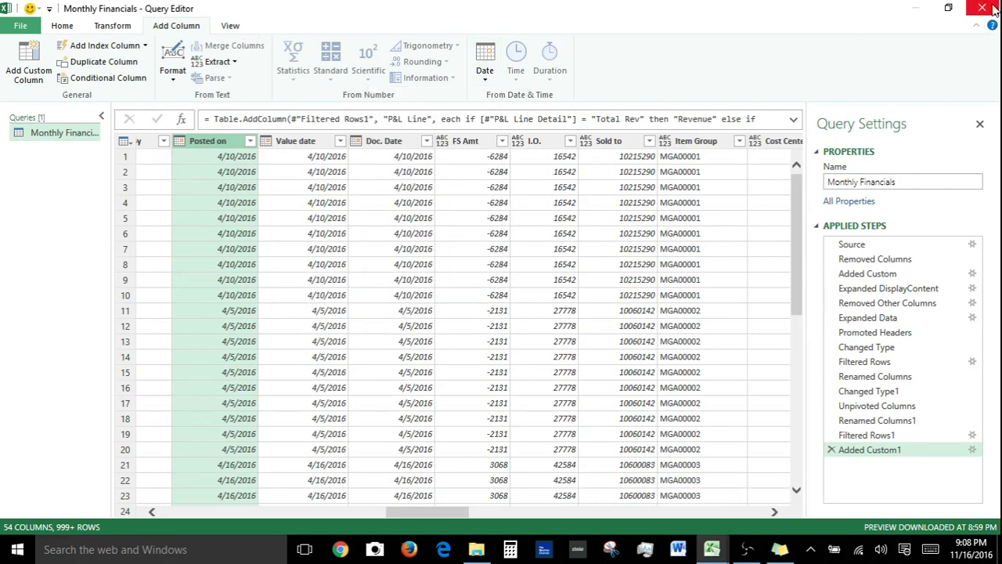